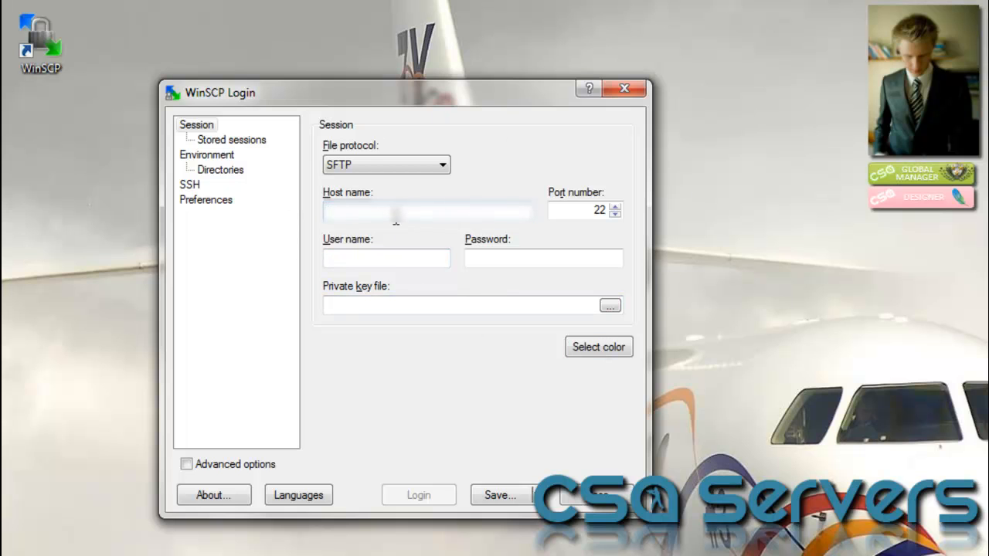
Enter the full server address as host name and root as the user name
text(192.1)
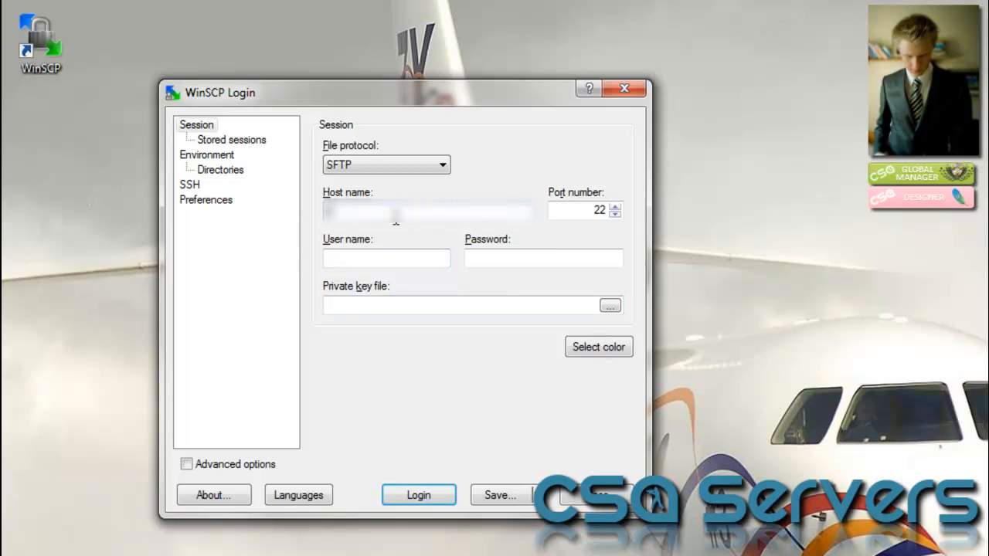
text(68)
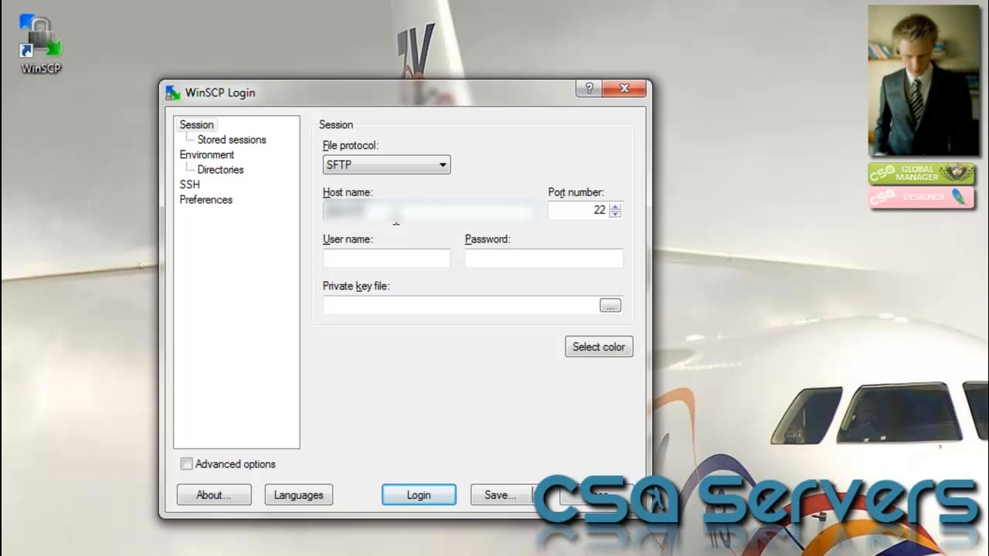
text(.)
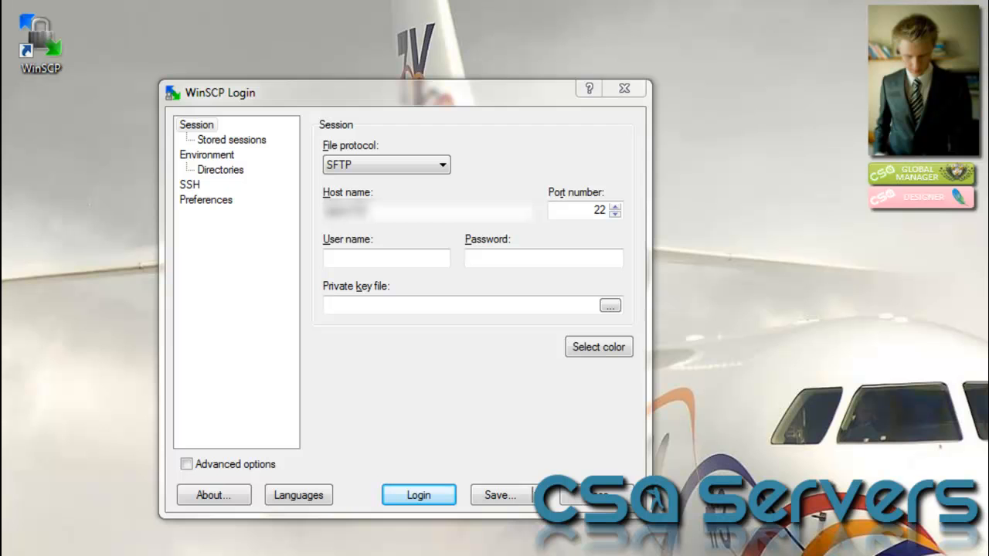
double_click(395, 209)
key(ctrl+v)
click(378, 260)
text(root)
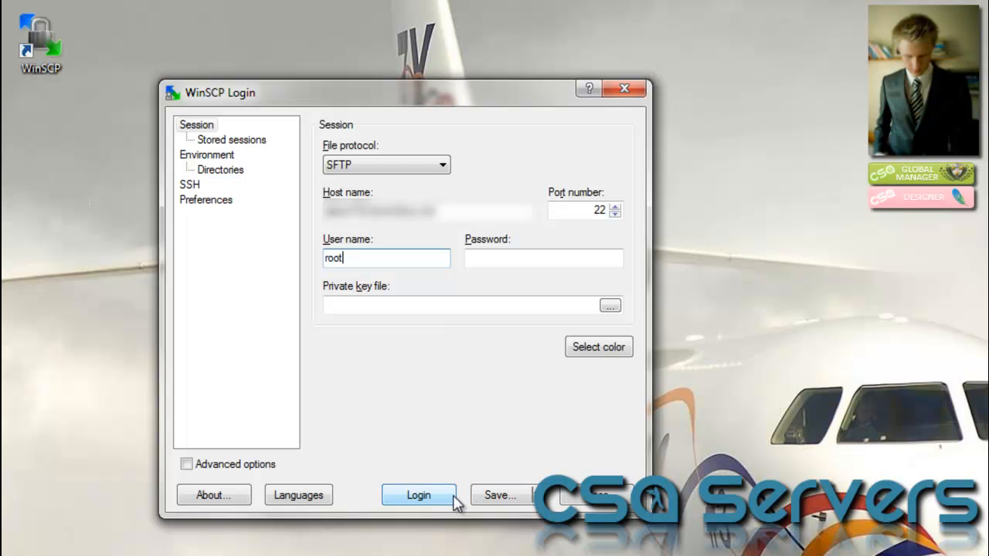
Save the connection settings as the session 'CSA Classic Server'
click(499, 499)
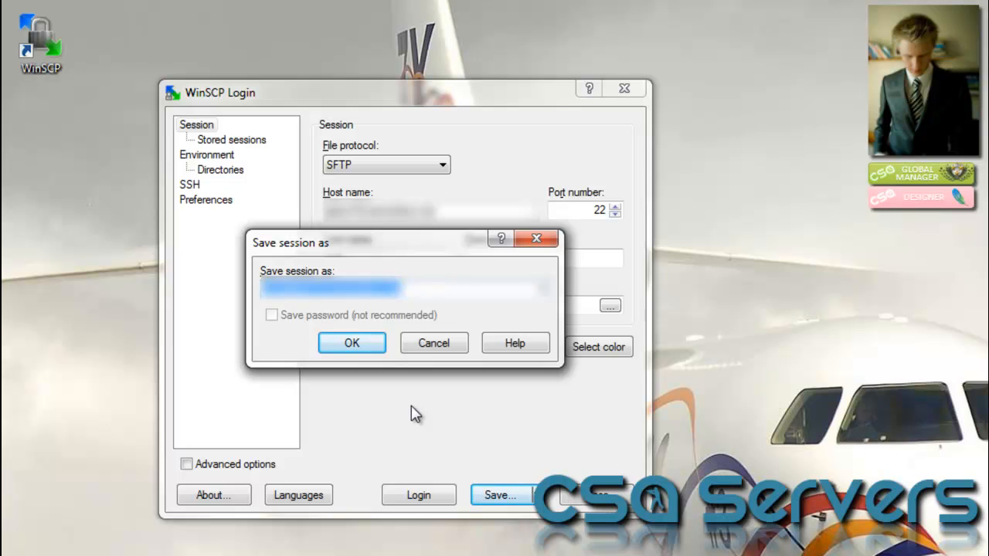
text(CSA C)
key(BackSpace)
text(Head)
key(BackSpace)
key(BackSpace)
key(BackSpace)
key(BackSpace)
key(BackSpace)
text(Classic Server)
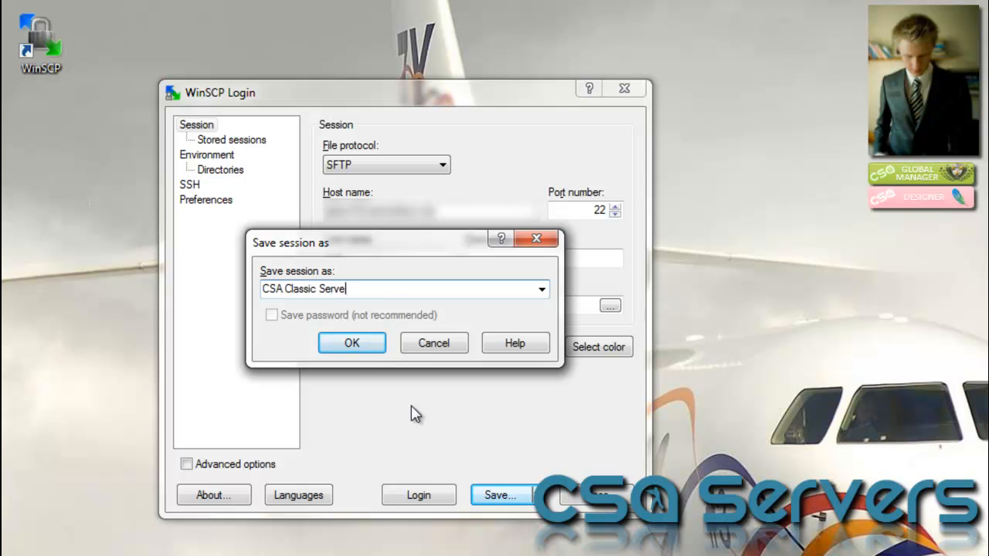
key(Return)
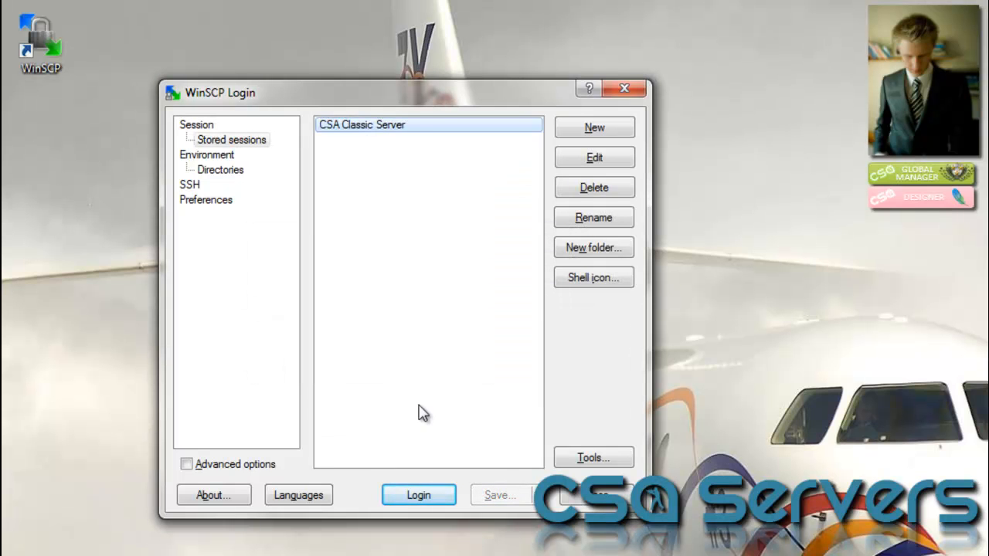
Log in to the CSA Classic Server session with the account password
click(420, 496)
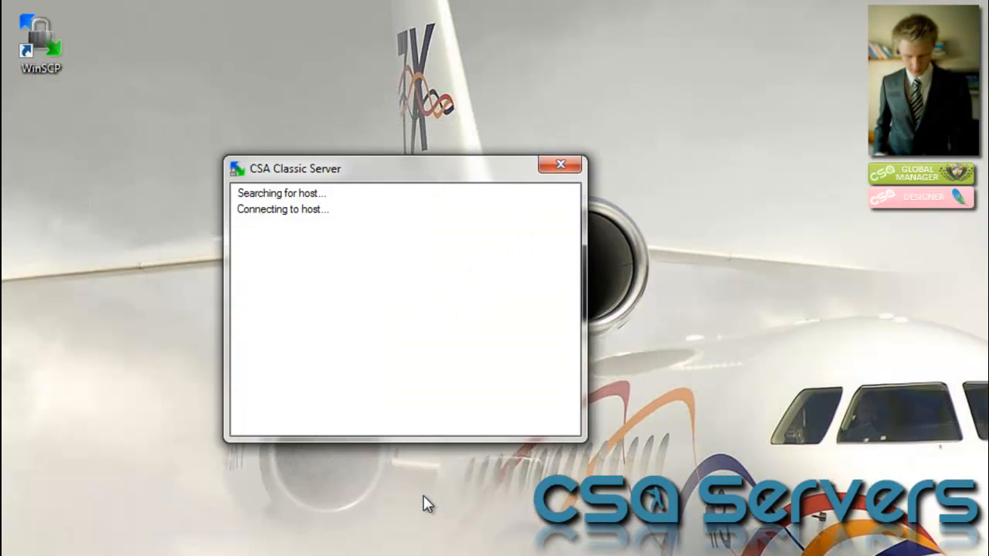
text(********)
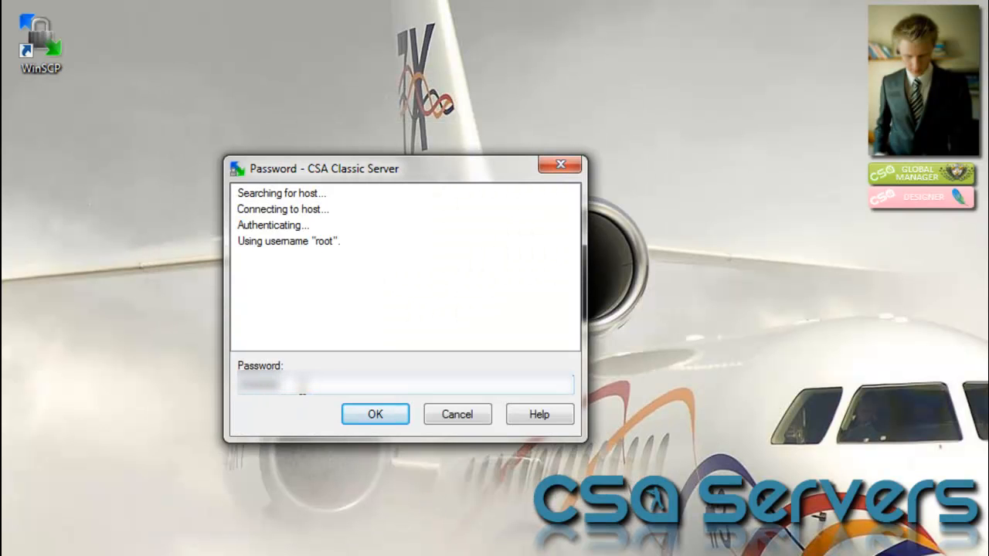
key(Return)
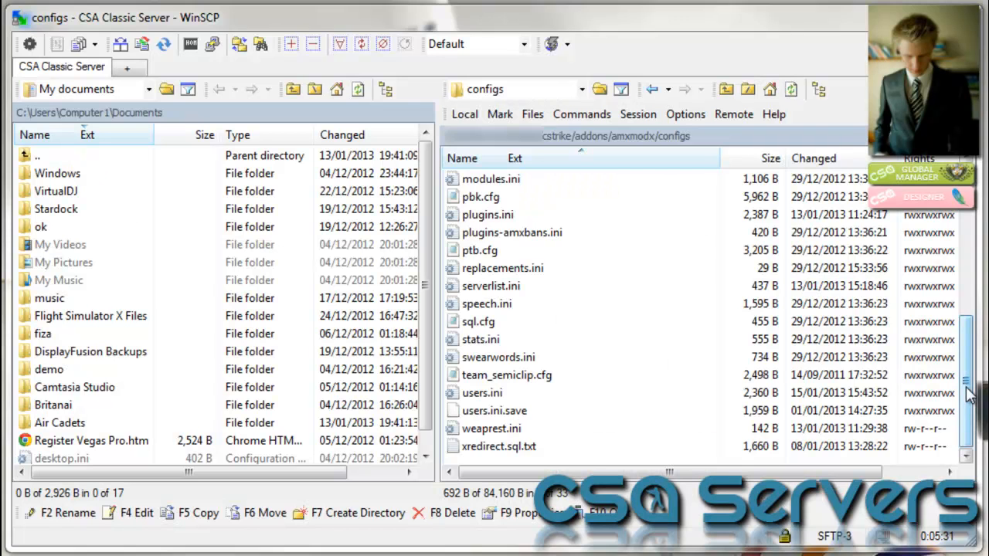
Browse to cstrike/addons/amxmodx/configs and bring up the context menu for users.ini
drag(967, 379, 955, 193)
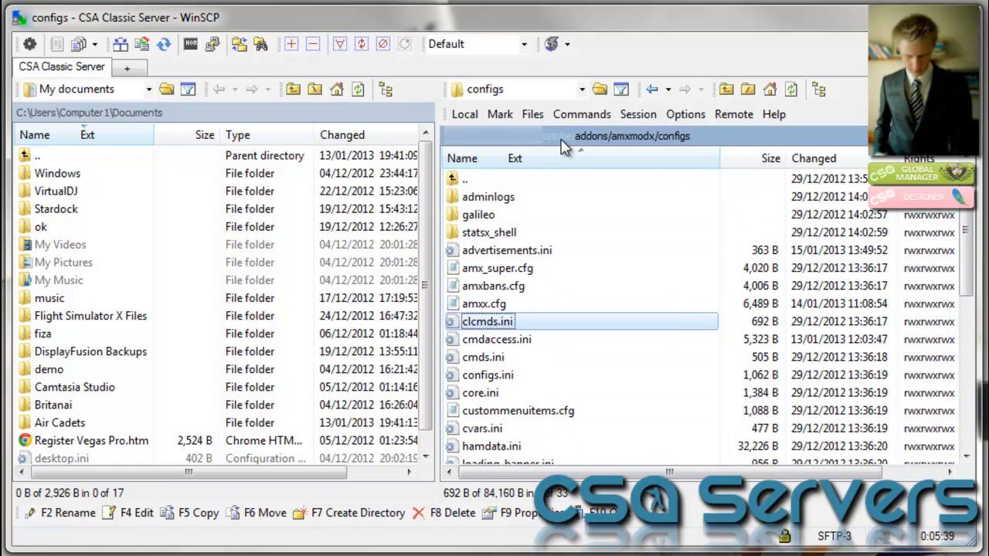
click(562, 138)
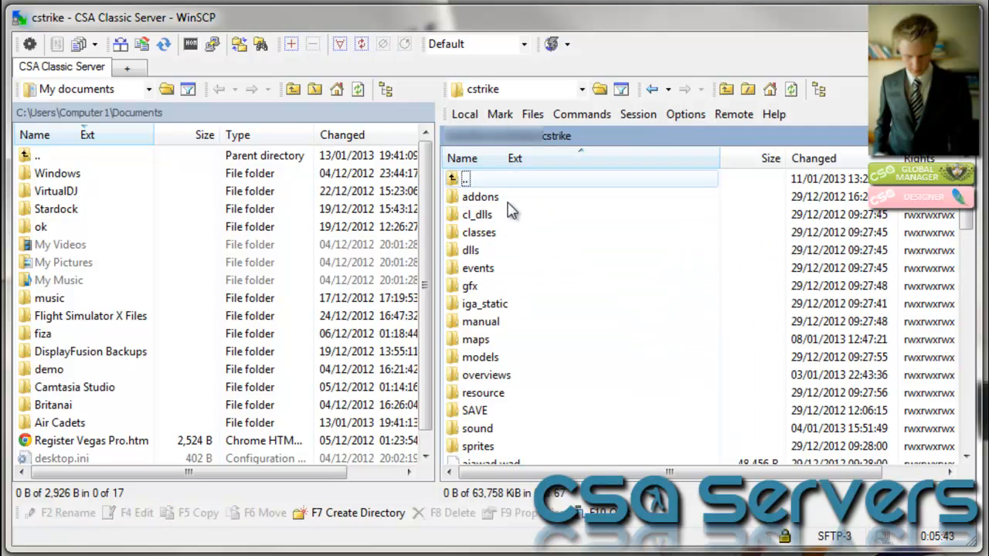
double_click(568, 208)
double_click(568, 205)
double_click(566, 203)
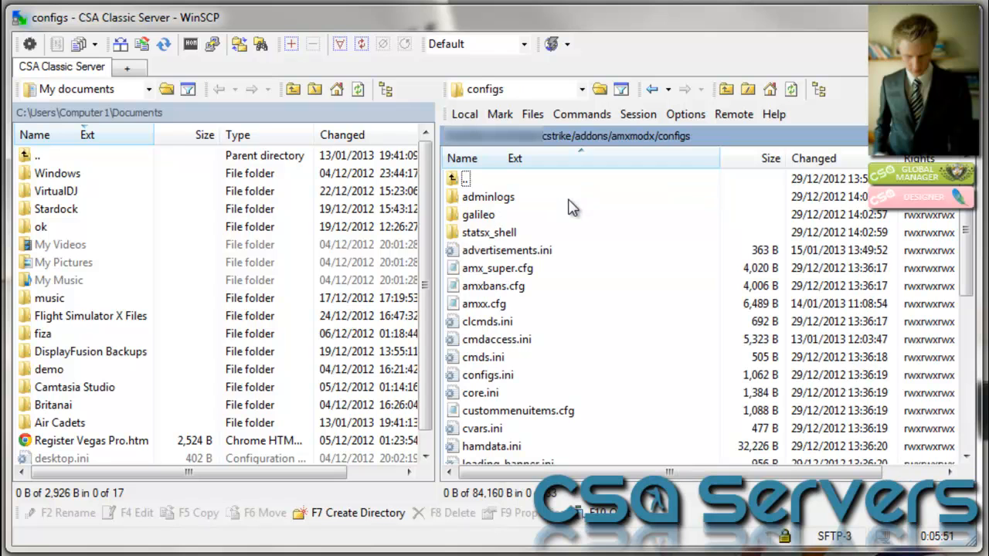
click(569, 200)
drag(964, 186, 962, 195)
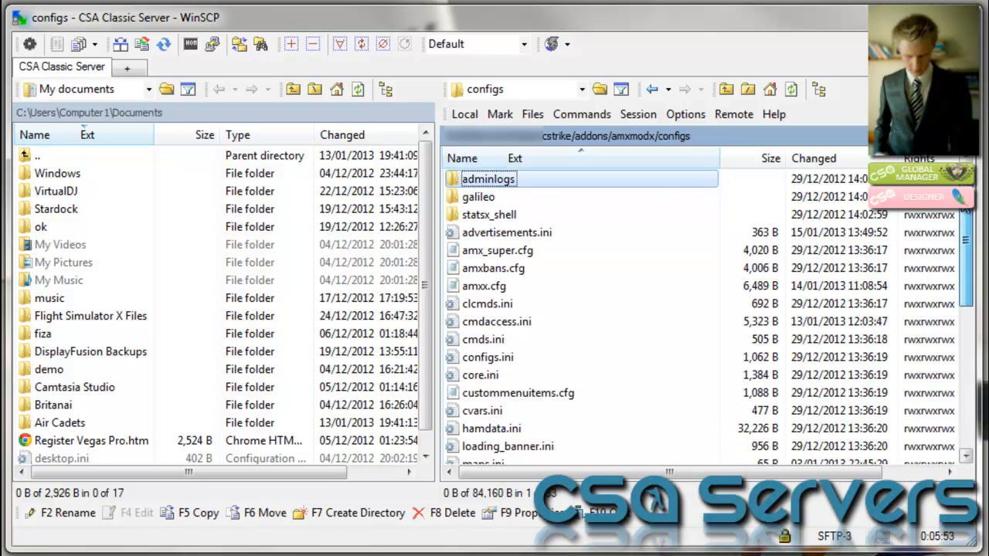
scroll(499, 394, down, 6)
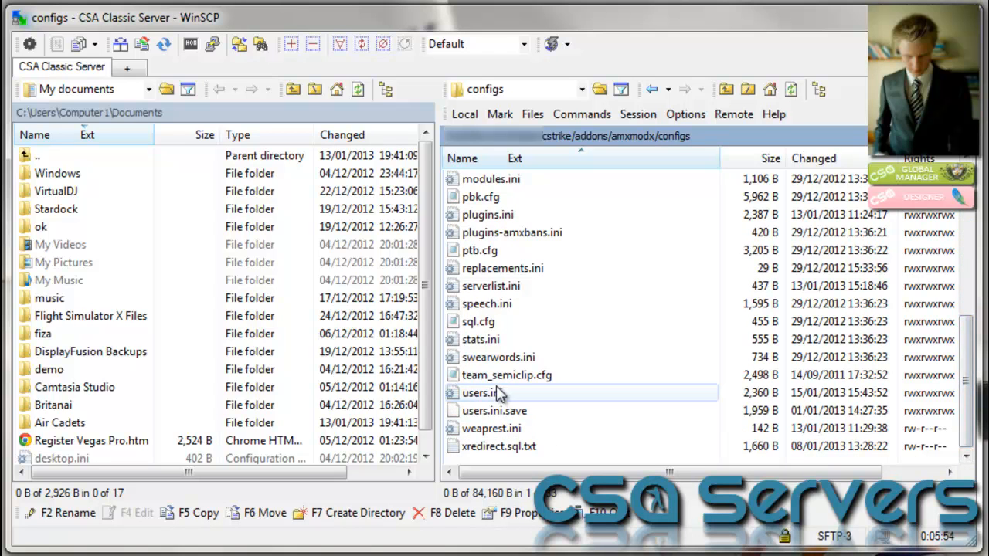
click(499, 394)
right_click(509, 391)
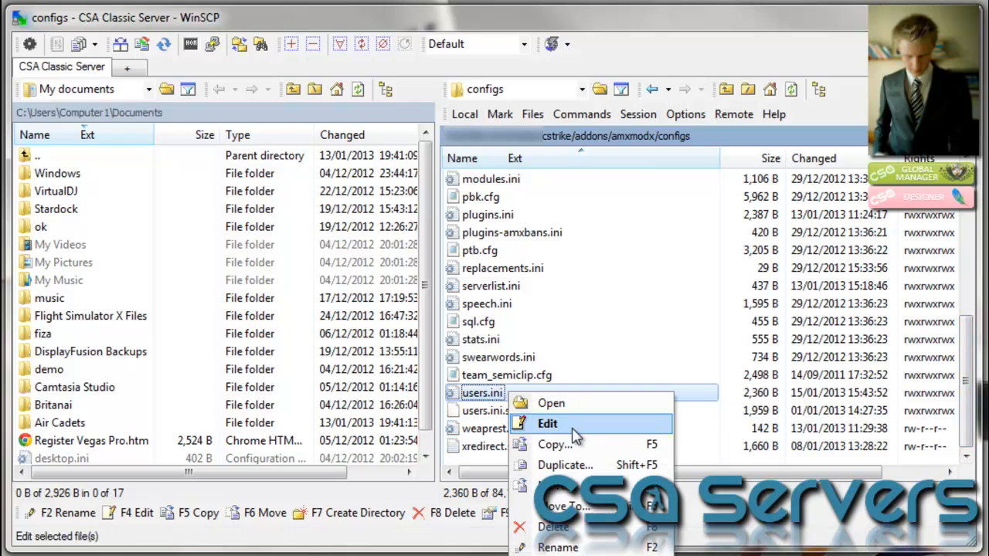
Edit users.ini in the internal editor and insert a blank line above '/ Access flags:'
click(579, 425)
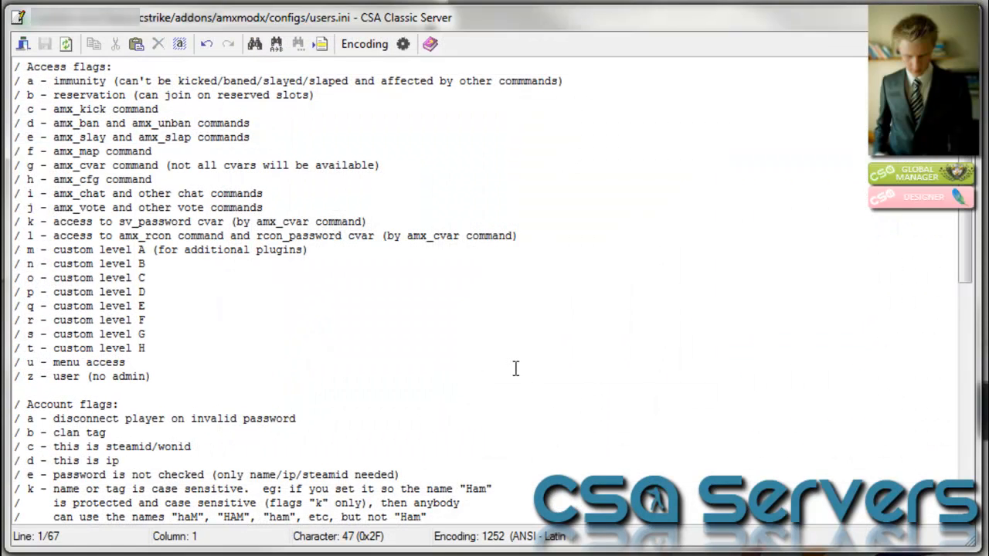
mouse_move(966, 232)
mouse_down()
mouse_move(966, 407)
mouse_move(966, 244)
mouse_up()
key(shift+Right)
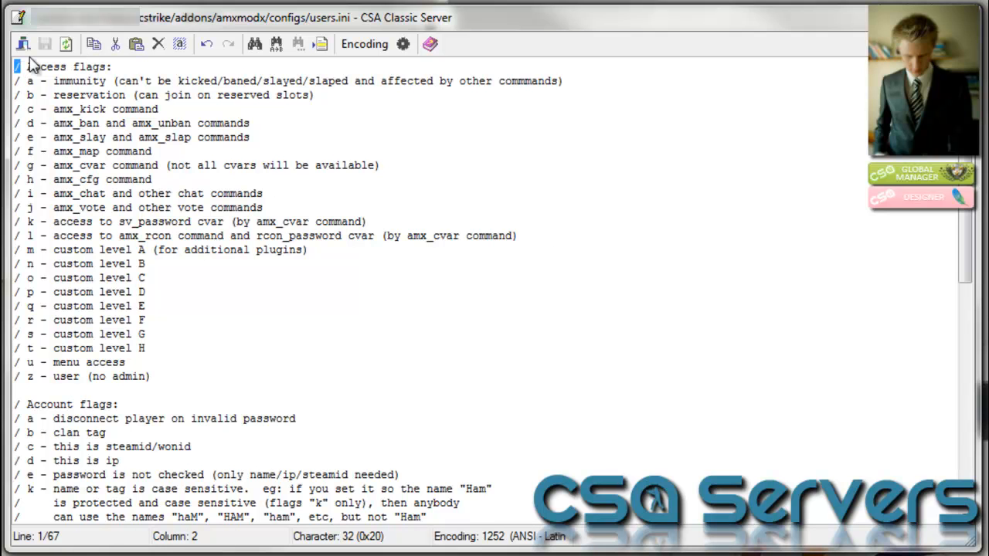
click(73, 67)
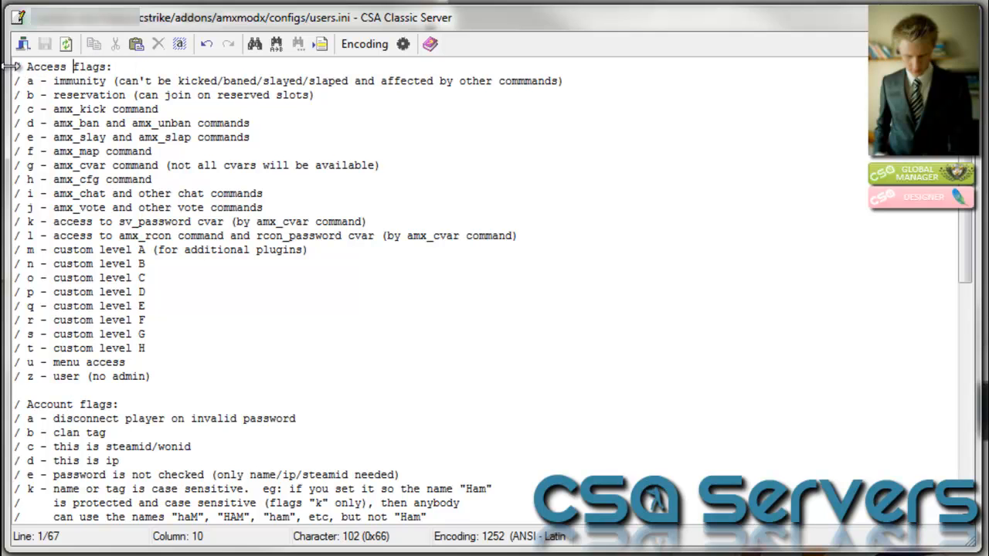
click(14, 67)
key(Return)
key(Up)
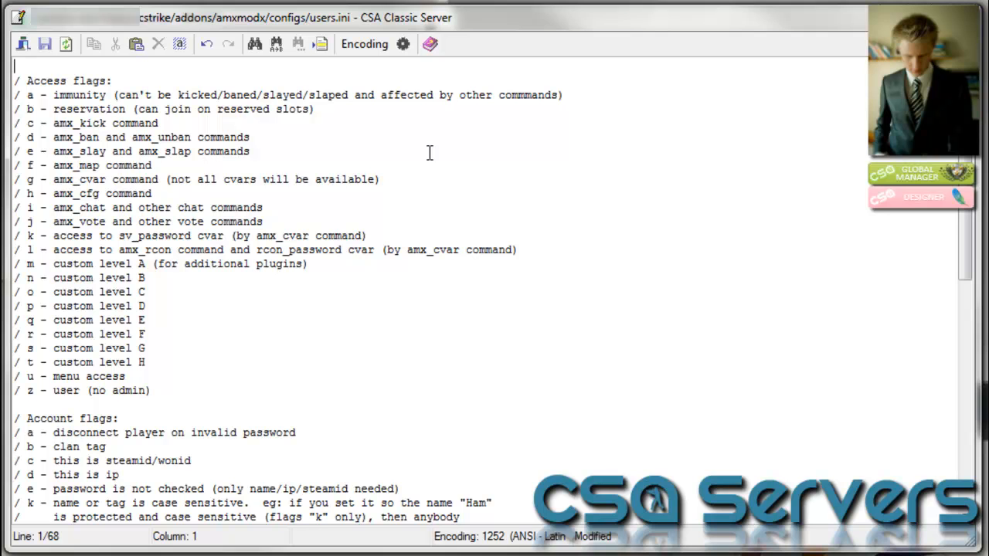
Type a test '/ Hello' line at the top, then delete it along with the blank line
text(Hello)
key(Left)
key(Left)
key(Left)
key(Left)
key(Left)
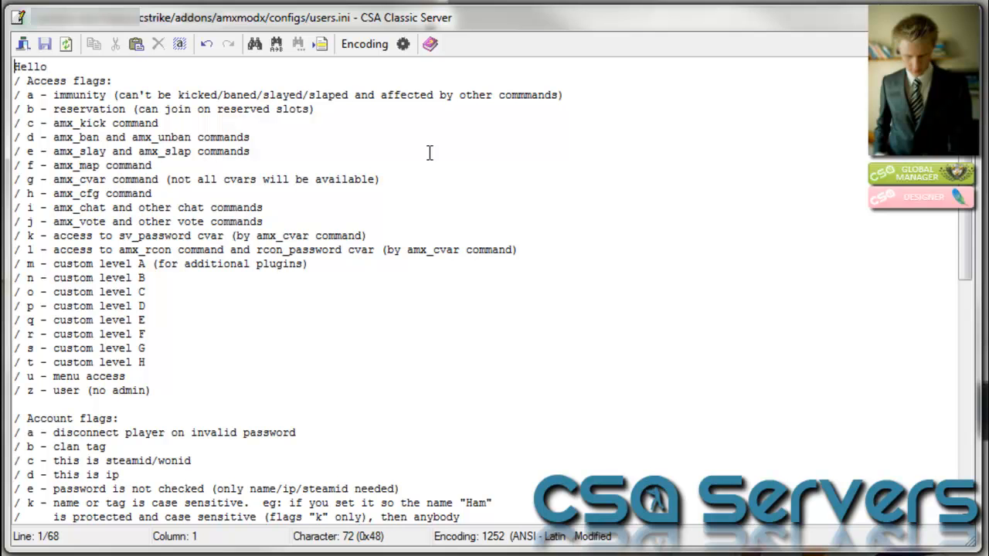
text(/)
drag(62, 67, 11, 68)
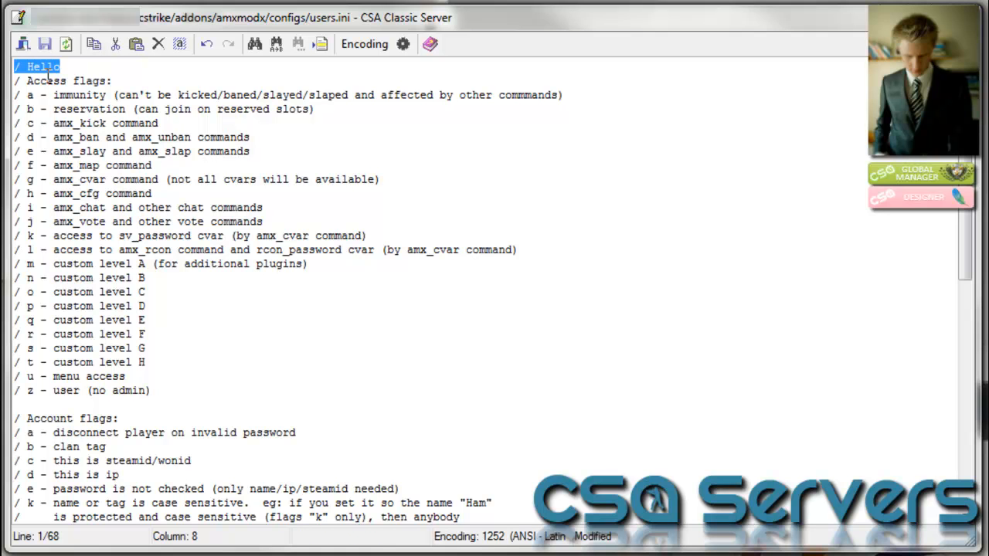
key(Delete)
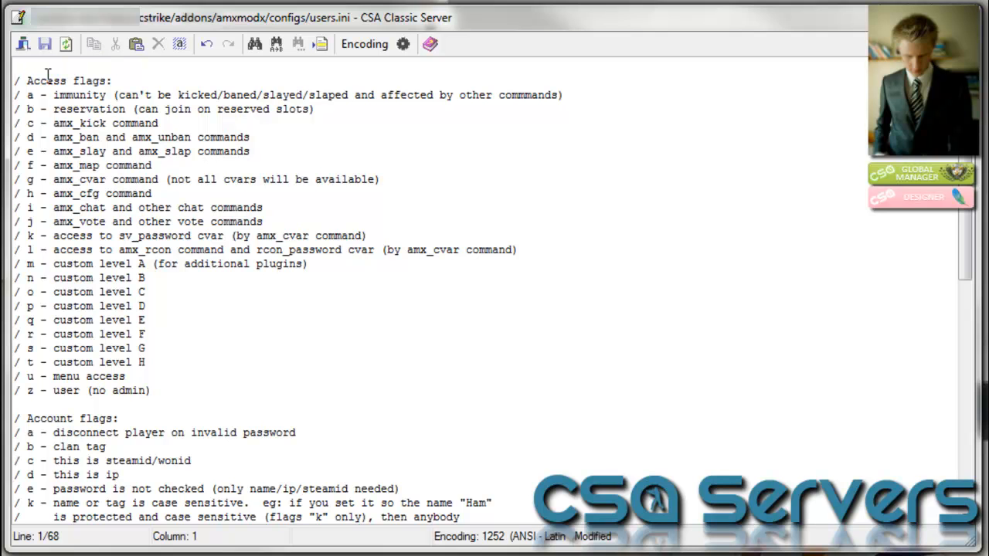
key(Delete)
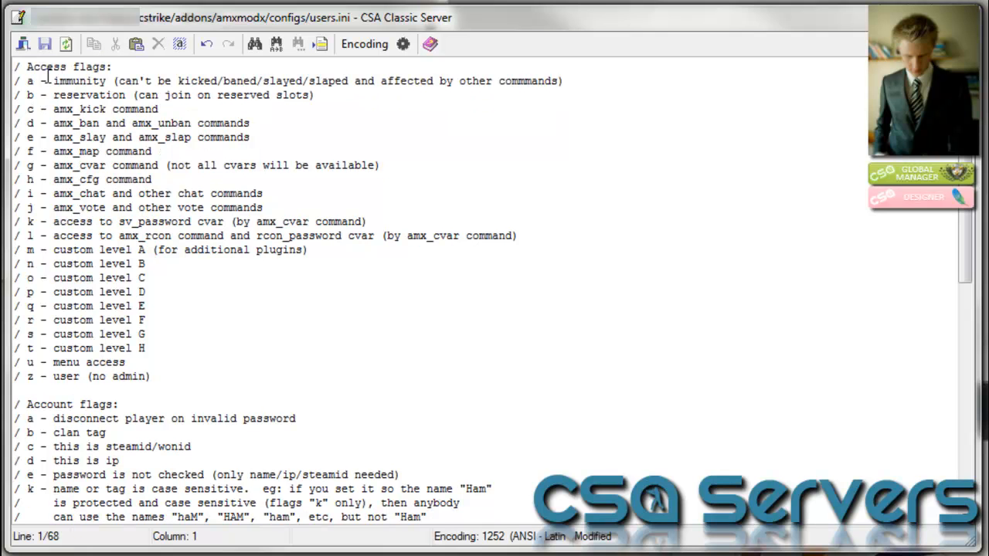
scroll(185, 119, down, 2)
drag(16, 75, 20, 369)
scroll(98, 334, up, 2)
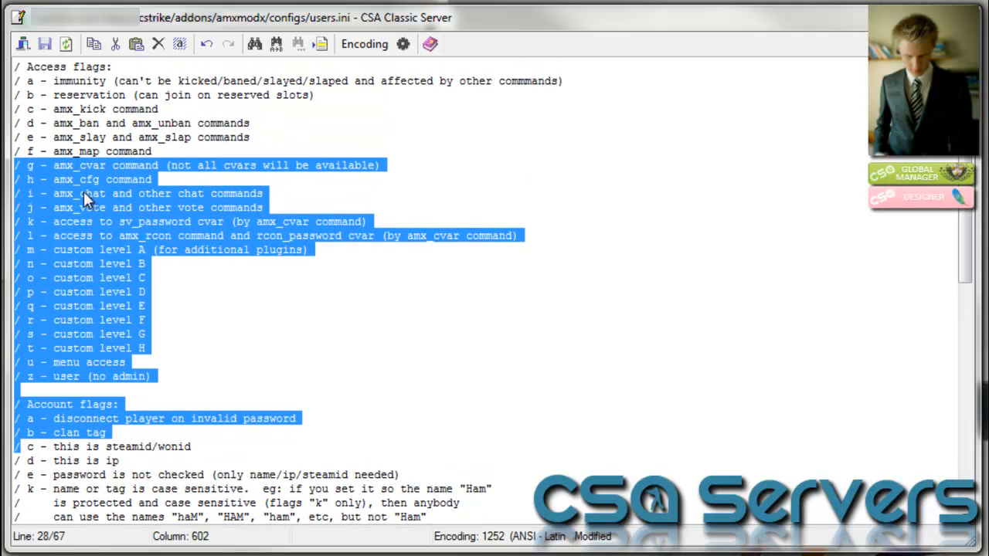
click(119, 109)
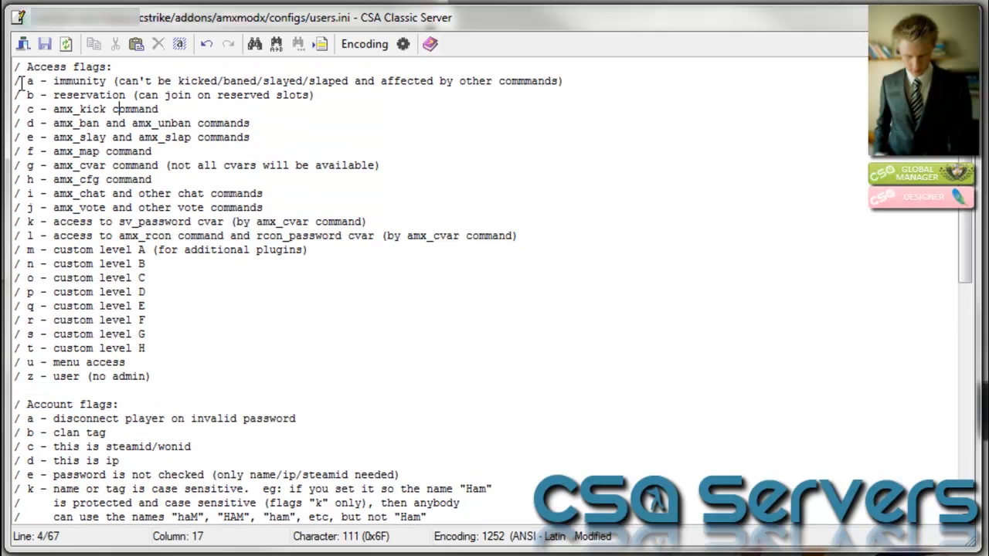
drag(14, 68, 186, 77)
click(92, 80)
drag(27, 67, 139, 67)
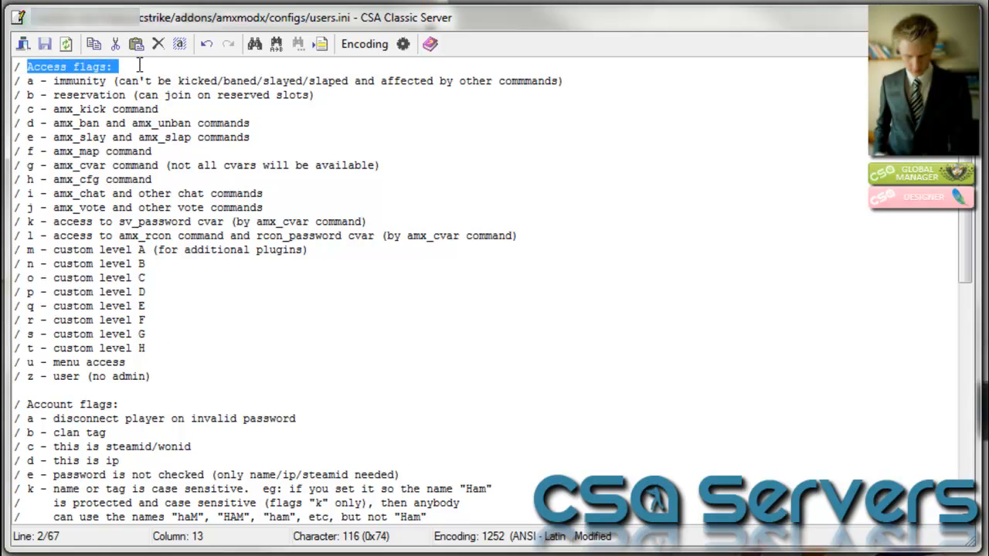
drag(28, 80, 119, 81)
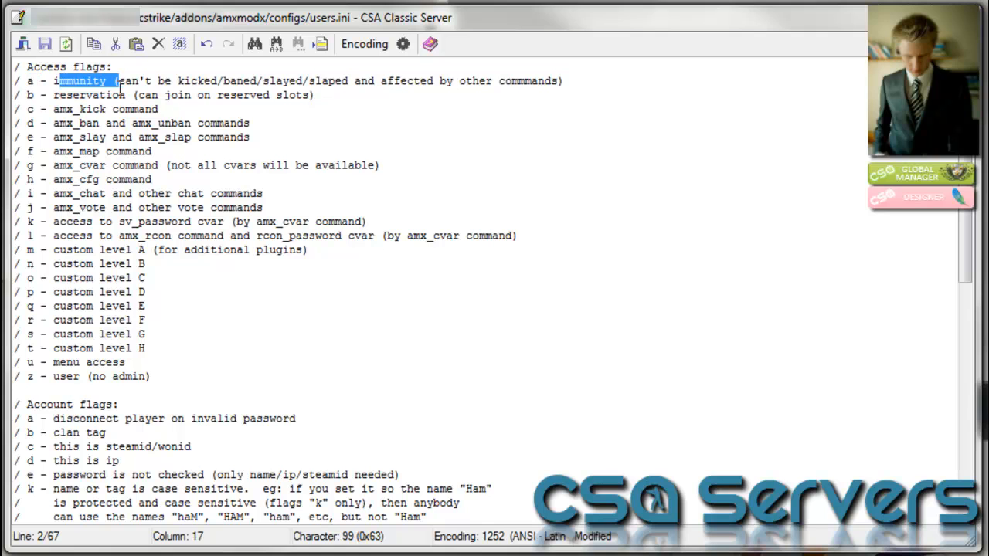
drag(60, 94, 135, 94)
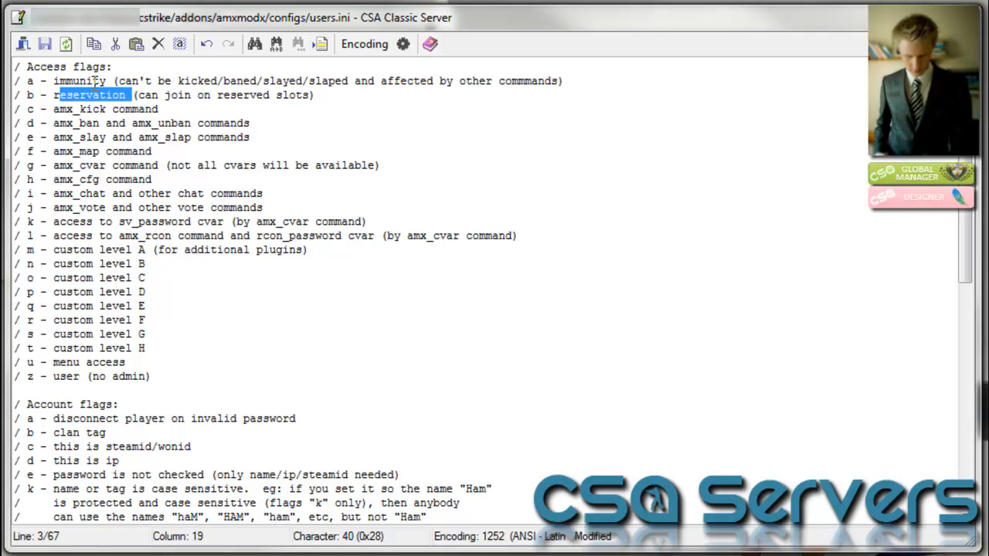
drag(34, 109, 133, 109)
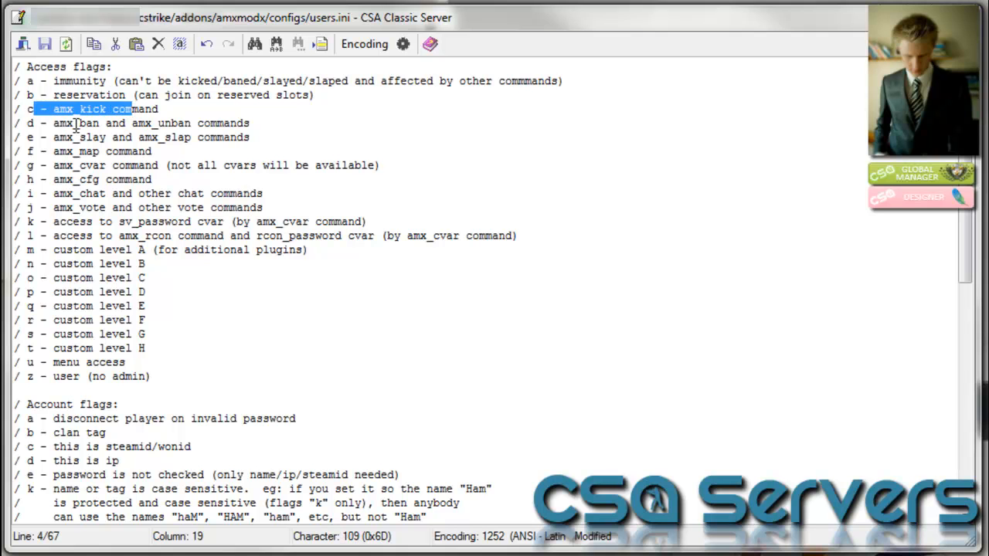
drag(48, 124, 112, 138)
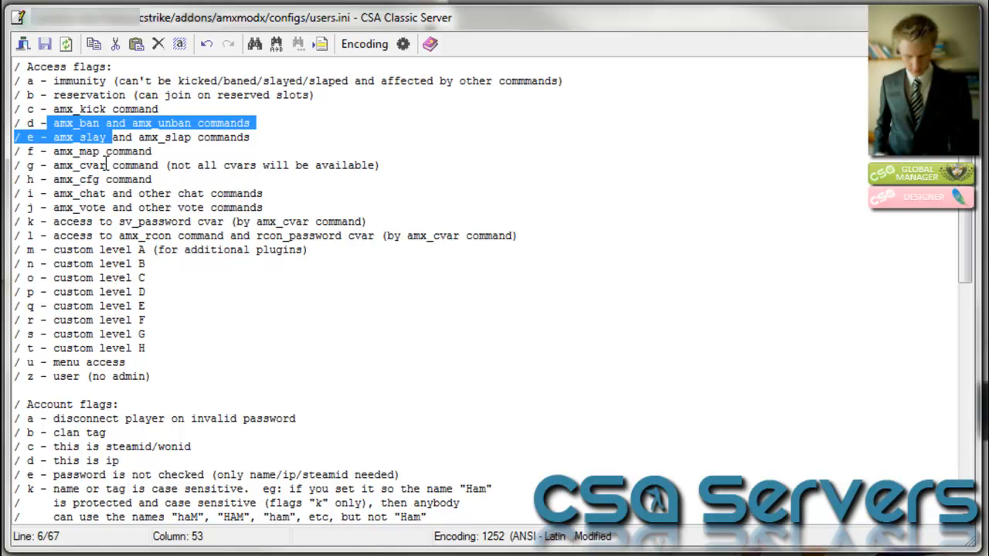
click(114, 207)
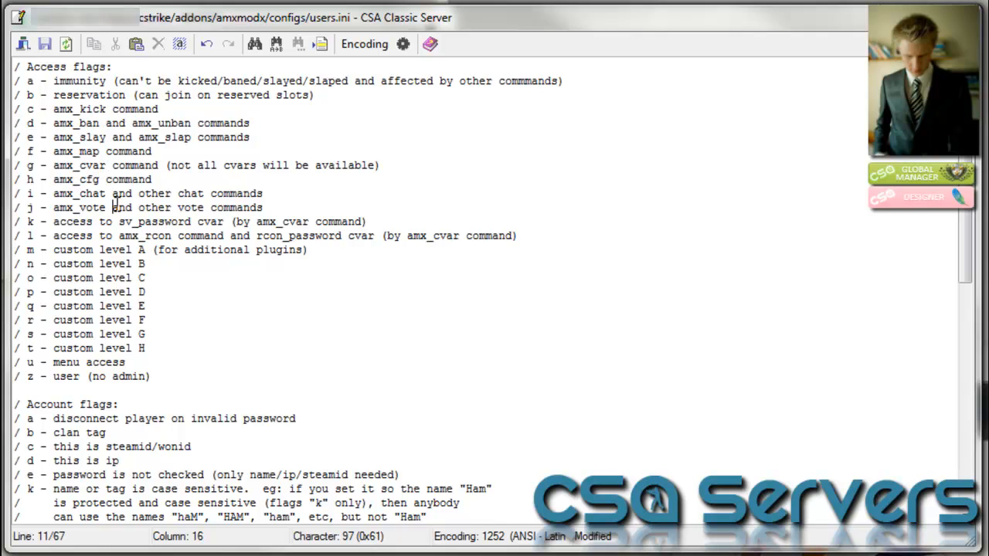
scroll(113, 207, down, 5)
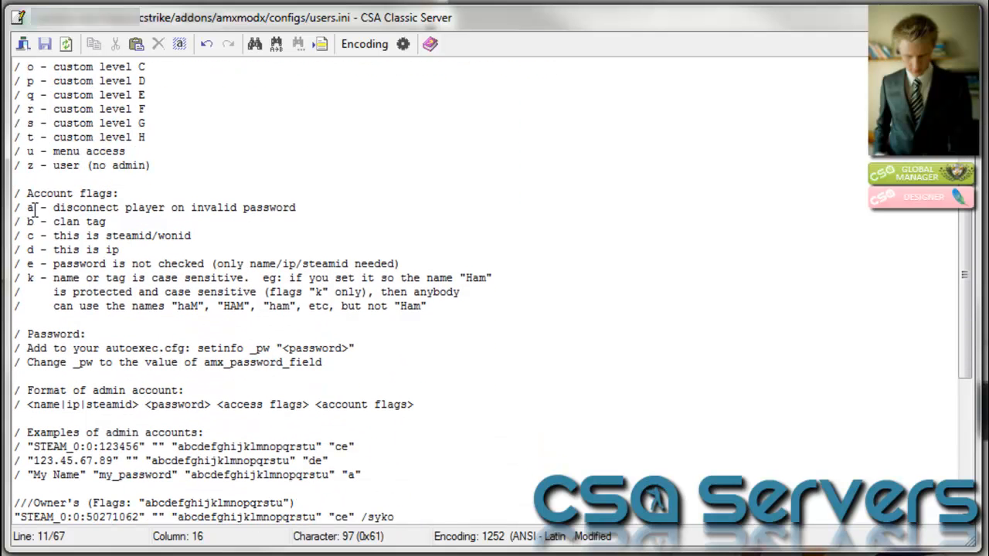
drag(34, 193, 127, 193)
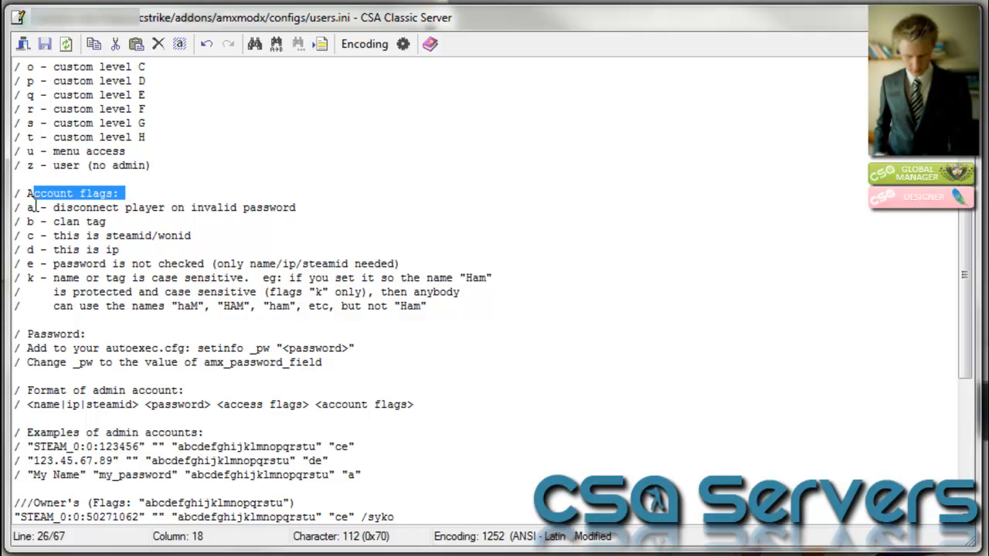
drag(17, 210, 354, 207)
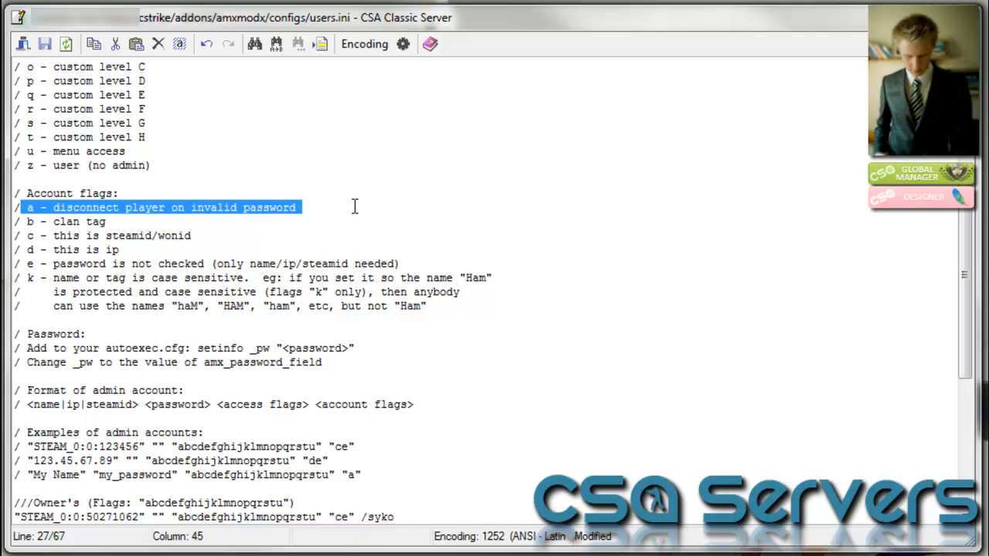
Delete the 'a - disconnect on invalid password' and 'b - clan tag' account flag lines
key(Delete)
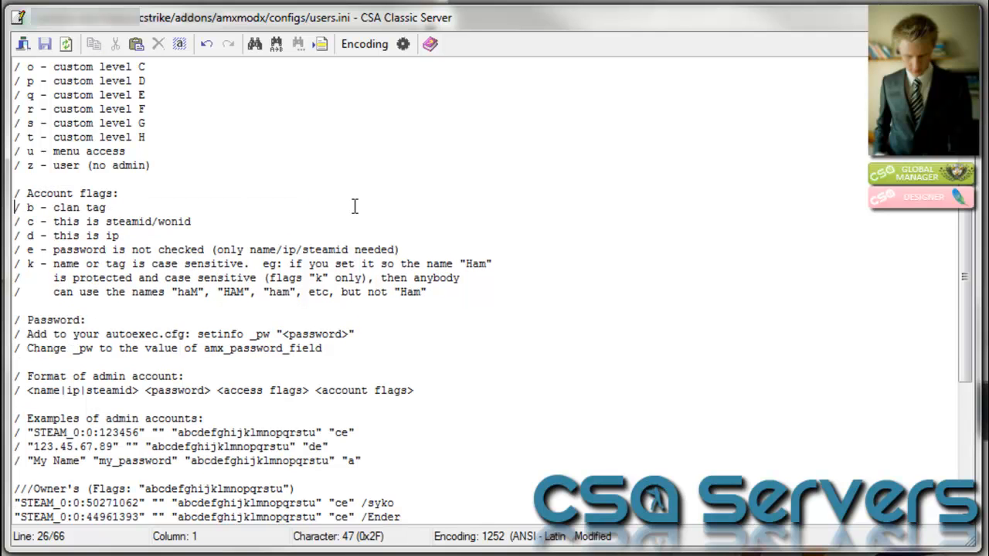
click(119, 208)
key(shift+Home)
key(BackSpace)
key(BackSpace)
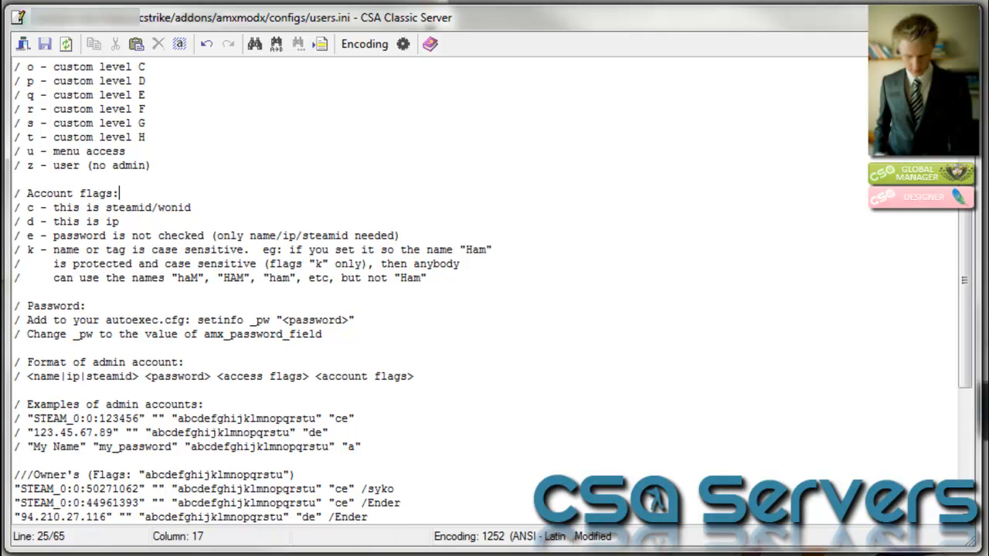
Review the remaining steamid/wonid and password-not-checked flag lines, then move down to the admin entries
drag(28, 207, 209, 210)
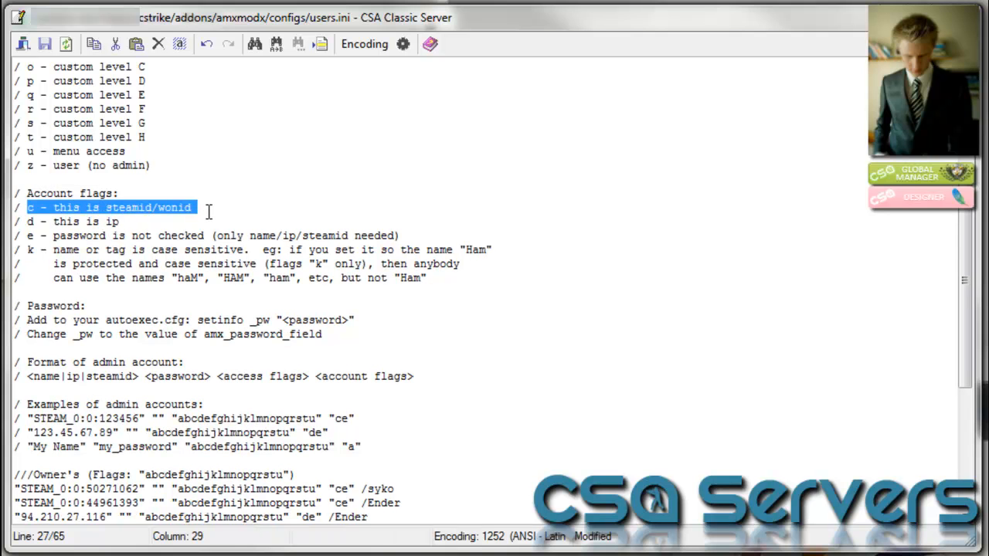
click(208, 211)
scroll(177, 206, down, 1)
drag(17, 181, 124, 180)
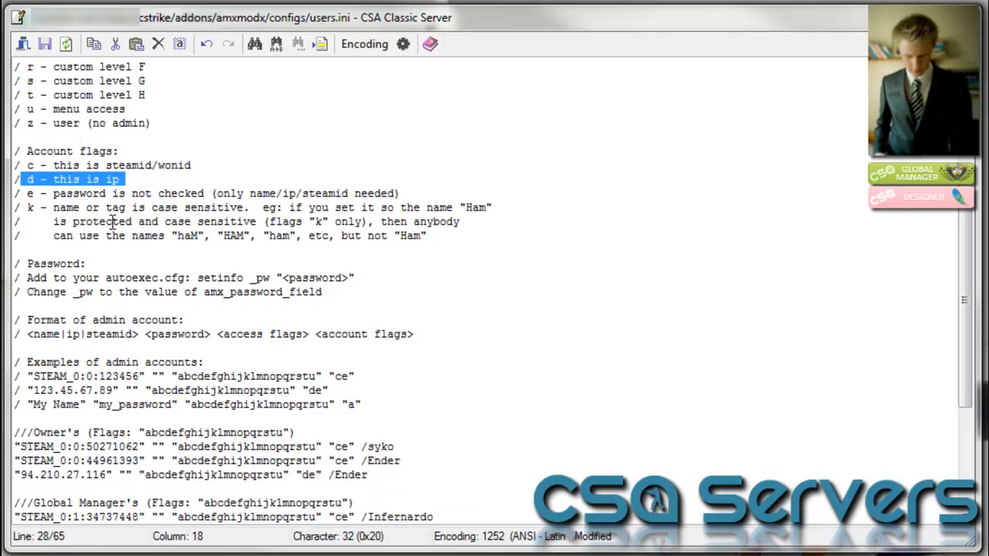
drag(23, 194, 51, 195)
drag(274, 190, 420, 190)
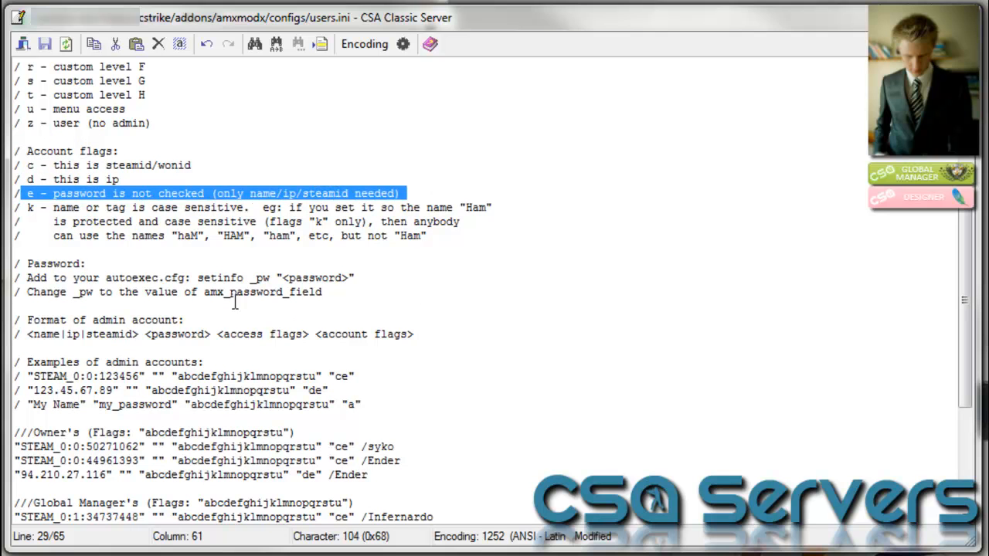
scroll(58, 261, down, 2)
scroll(58, 261, down, 3)
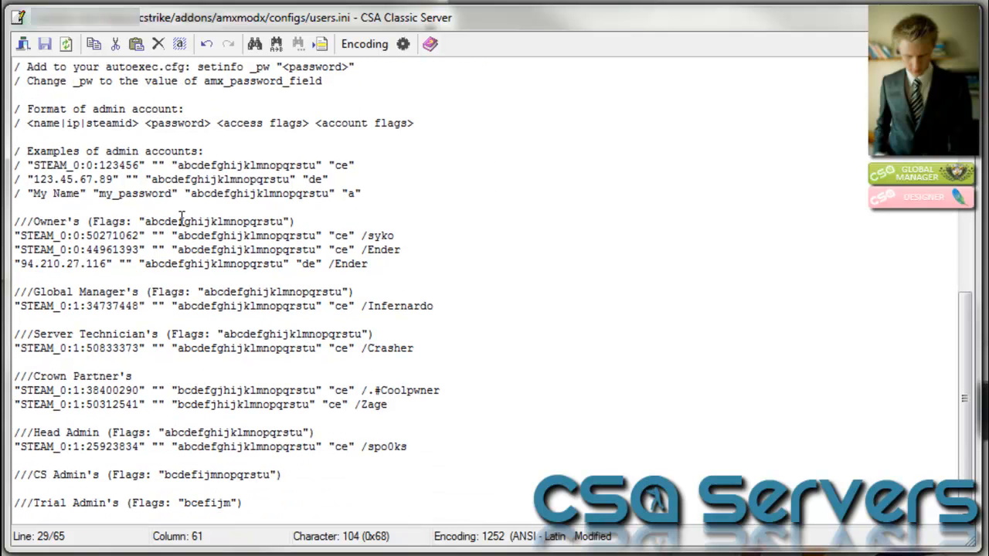
Inspect the My Name example and the Global Manager's heading with its flag string
click(414, 197)
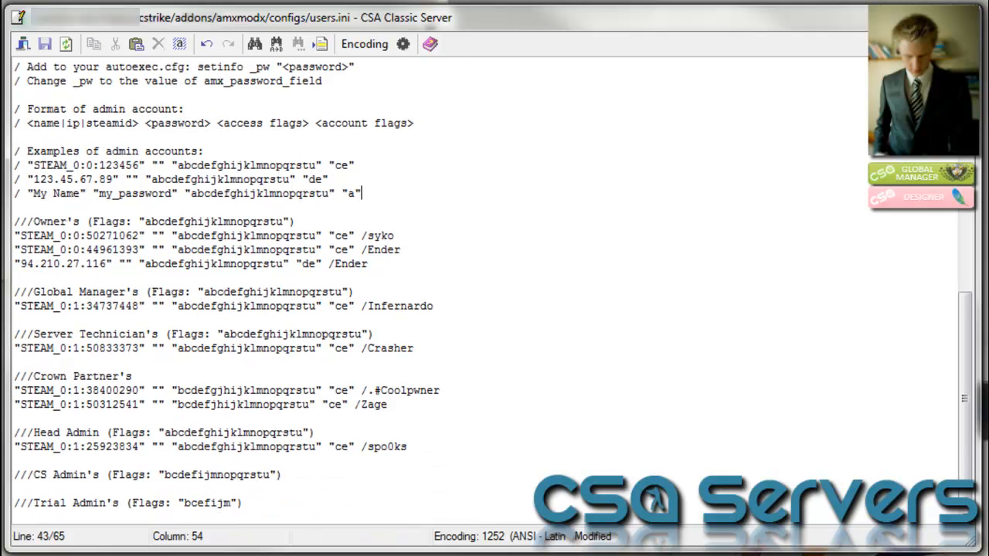
drag(22, 198, 395, 236)
click(18, 236)
click(354, 226)
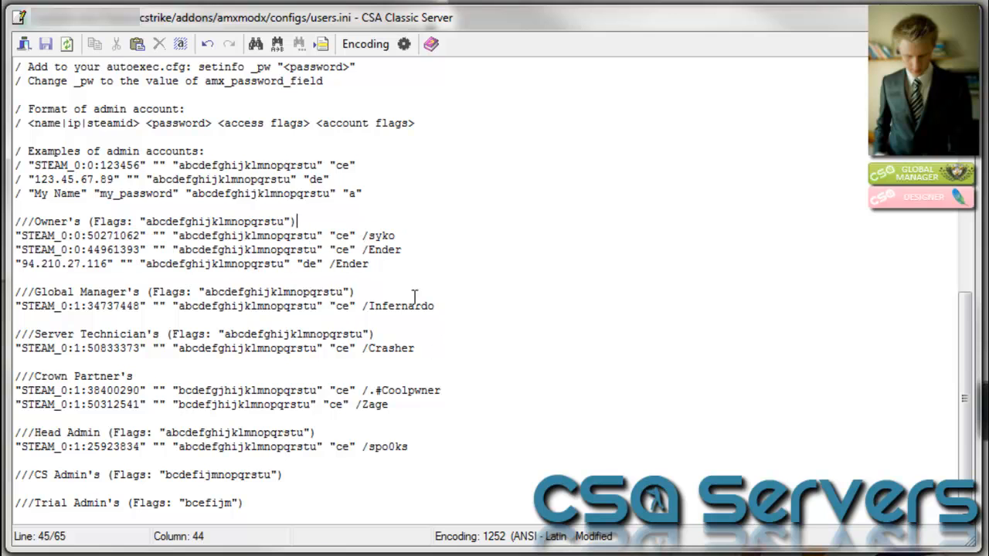
click(380, 281)
drag(16, 294, 37, 293)
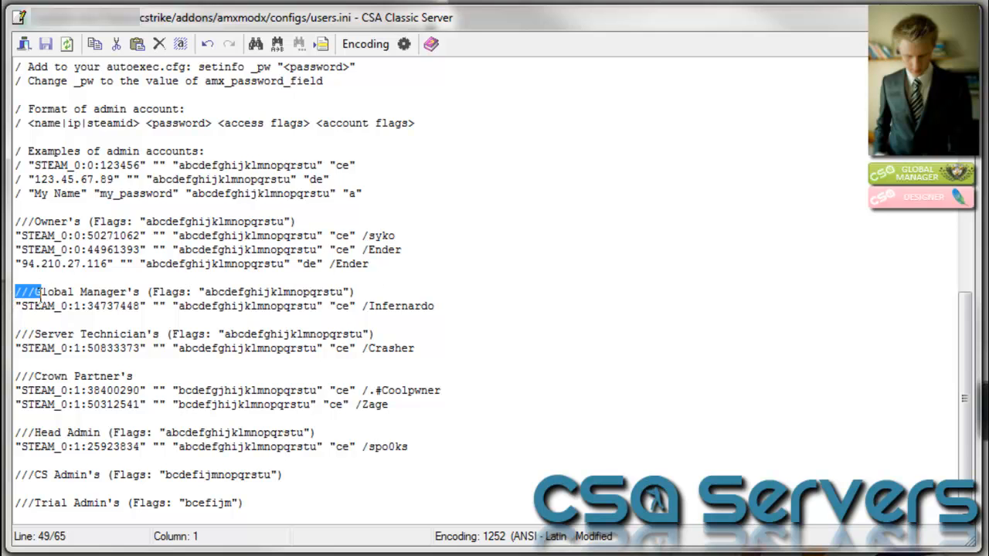
click(142, 292)
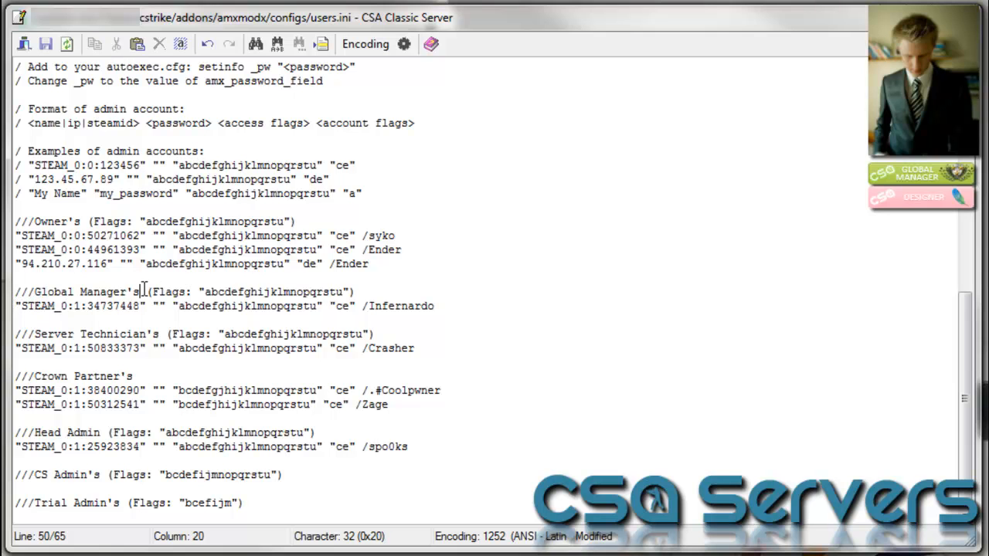
drag(205, 293, 344, 294)
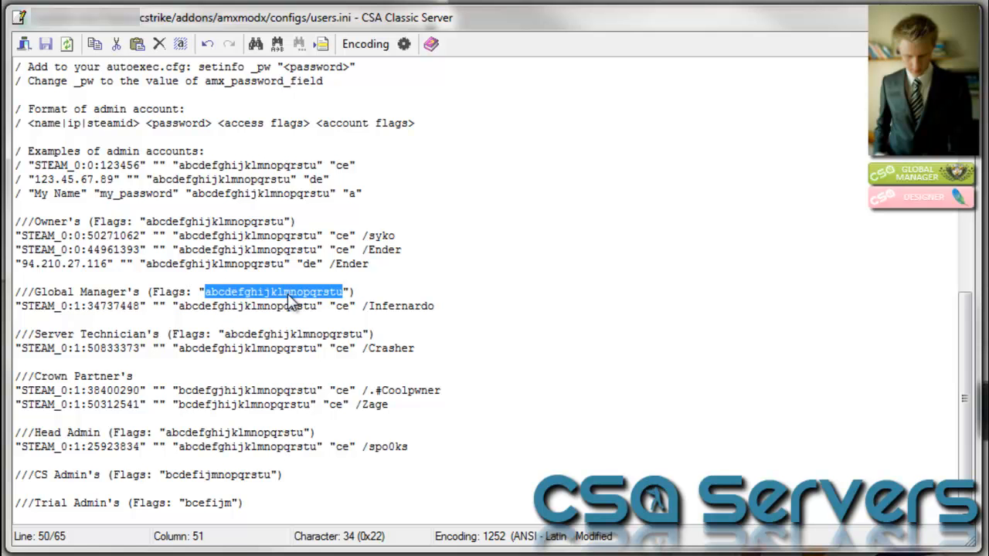
Check the access flag list, Global Manager's Steam ID entry, and the CS Admin's and Trial Admin's headings
scroll(288, 296, up, 2)
scroll(288, 296, up, 9)
drag(27, 80, 101, 361)
click(91, 377)
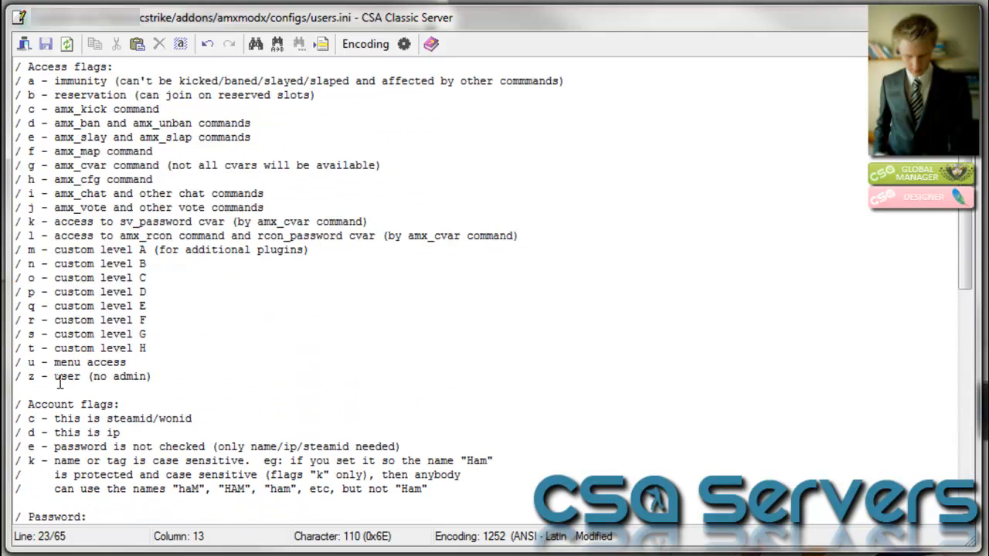
scroll(167, 403, down, 3)
scroll(168, 403, down, 8)
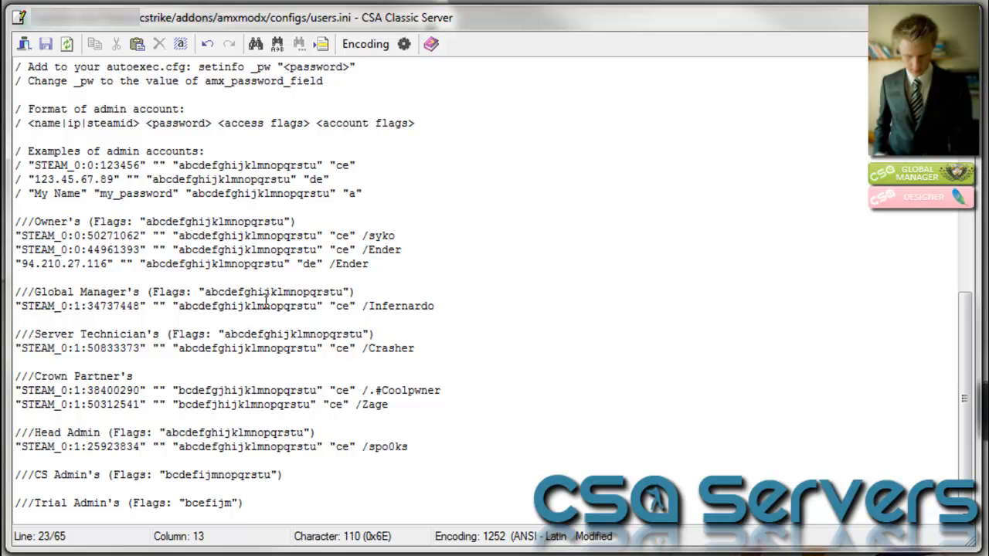
drag(15, 307, 447, 307)
click(450, 307)
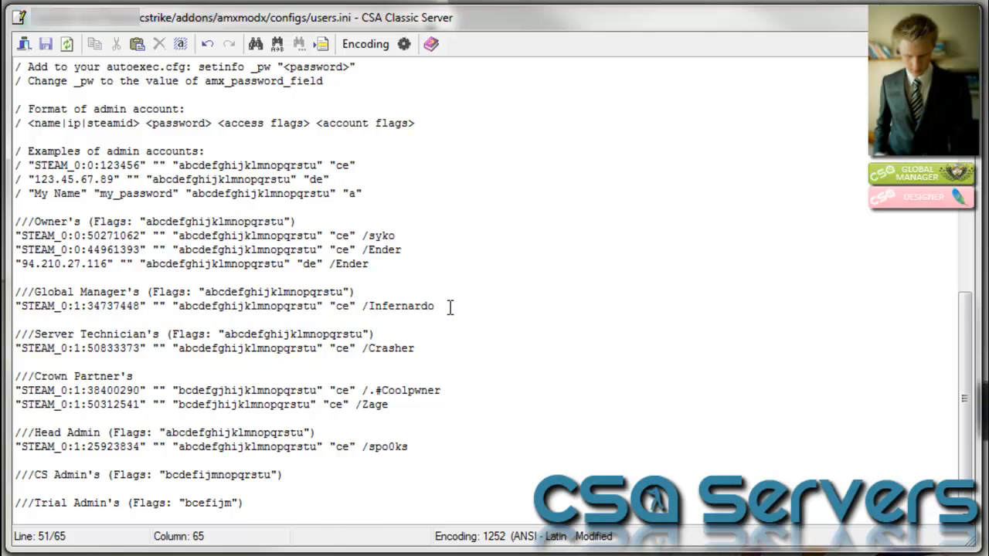
drag(140, 307, 25, 314)
key(ctrl+c)
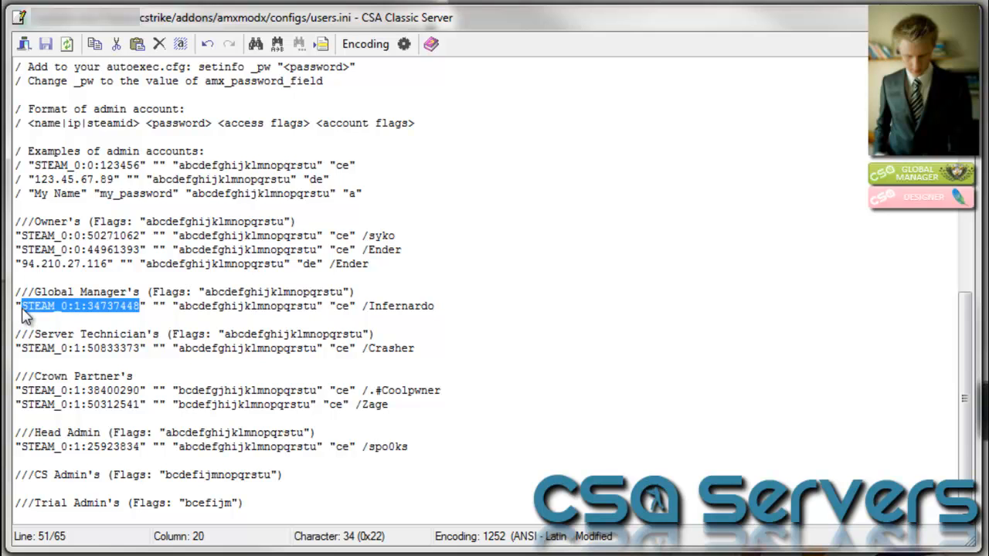
click(487, 310)
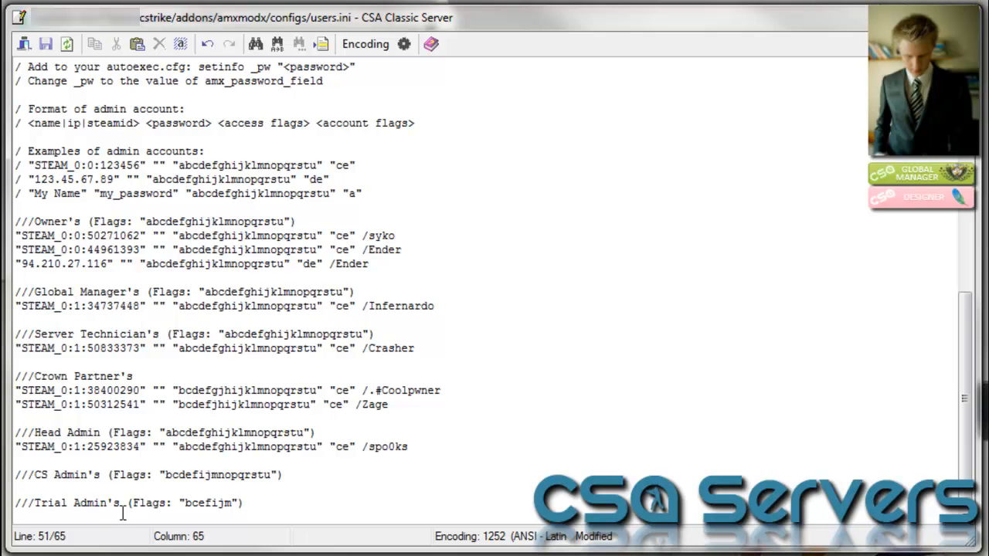
drag(267, 513, 14, 476)
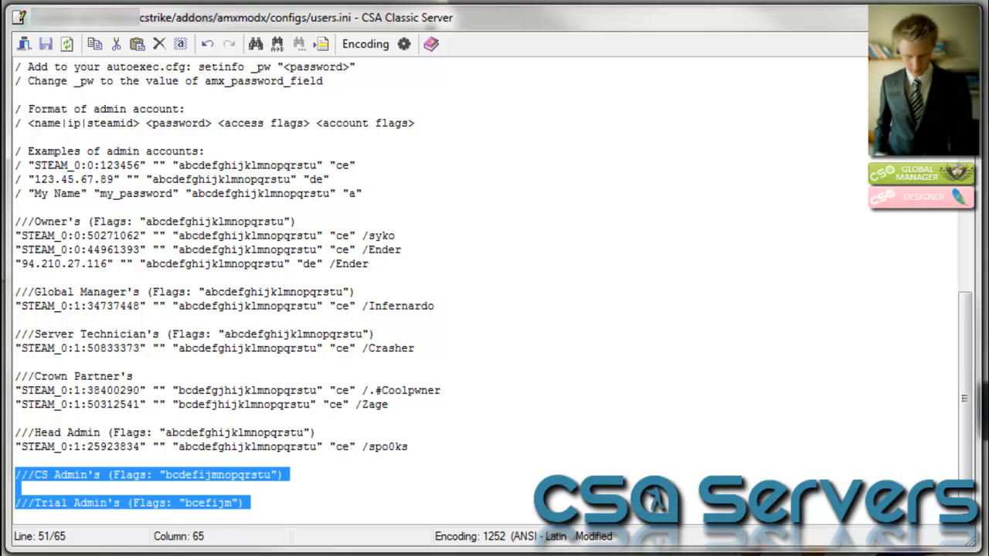
click(277, 507)
Start a Trial Admin entry with the pasted Steam ID in quotes and an empty password
key(Down)
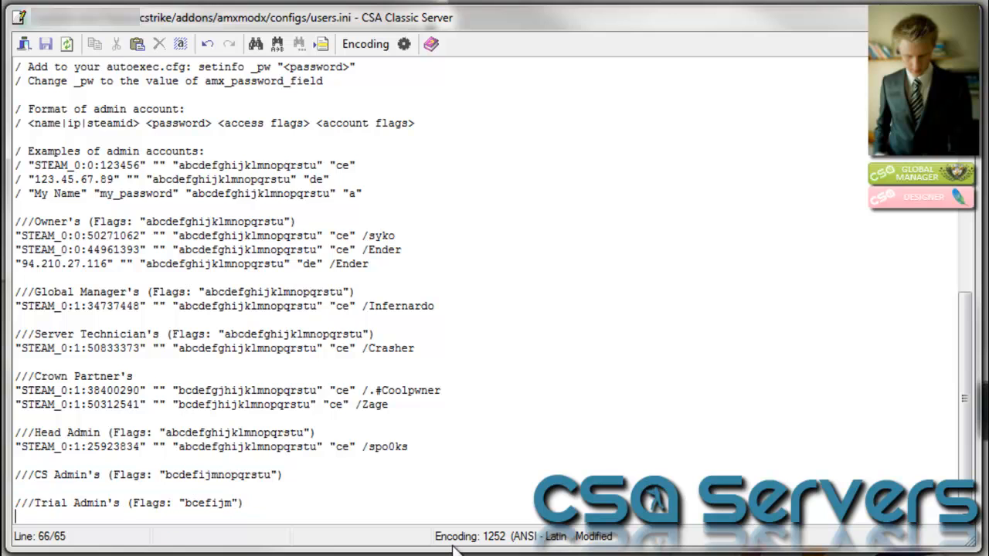
text(")
key(ctrl+v)
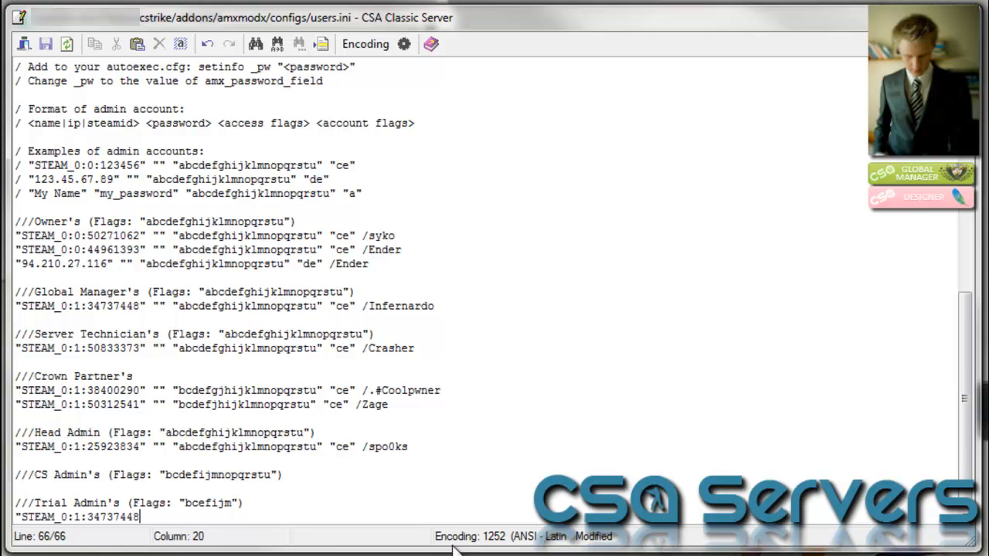
text(" "")
key(Left)
text(password)
key(BackSpace)
key(BackSpace)
key(BackSpace)
key(BackSpace)
key(BackSpace)
key(BackSpace)
key(BackSpace)
key(BackSpace)
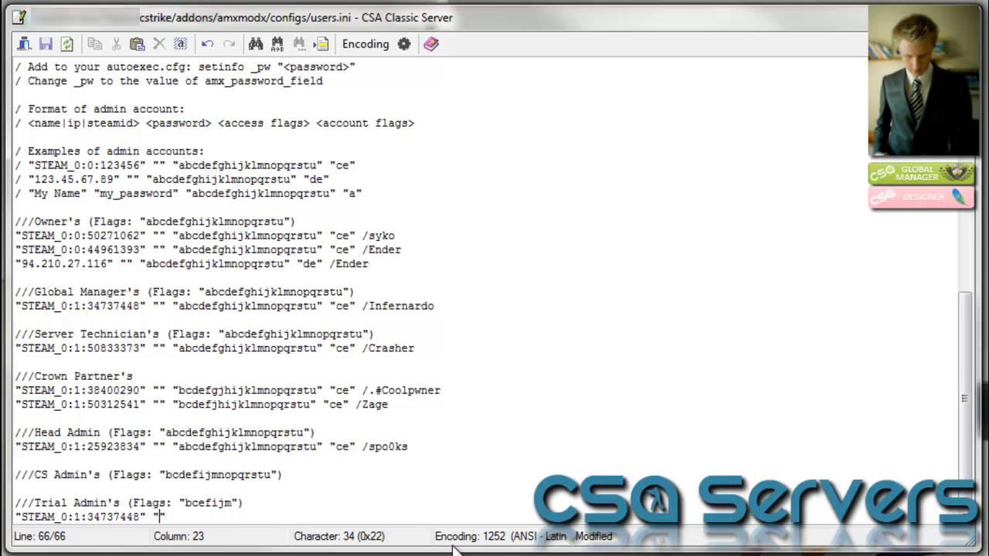
key(Right)
text(")
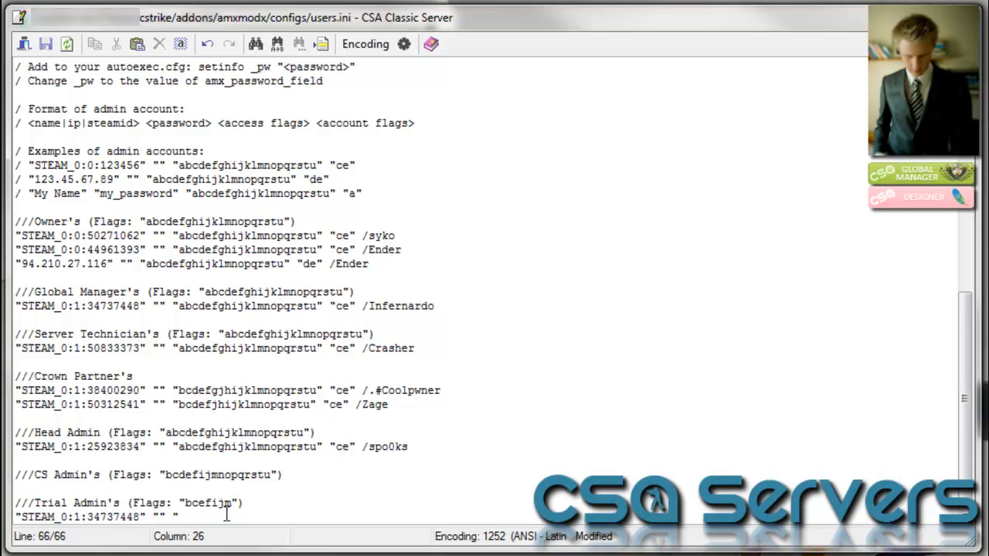
Add the access flags bcefijm from the Trial Admin heading to the entry
drag(14, 503, 259, 500)
drag(186, 503, 234, 506)
key(ctrl+c)
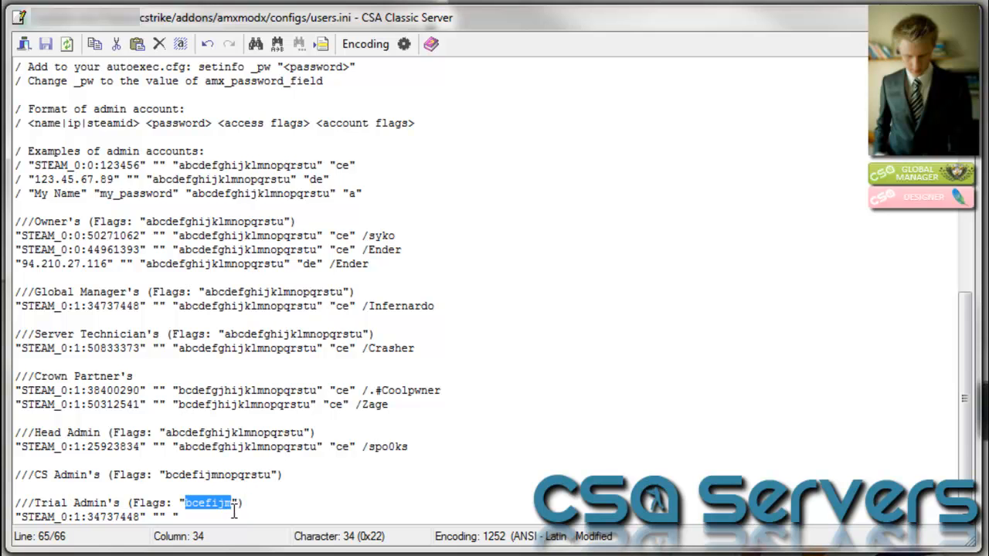
click(227, 522)
key(ctrl+v)
text(")
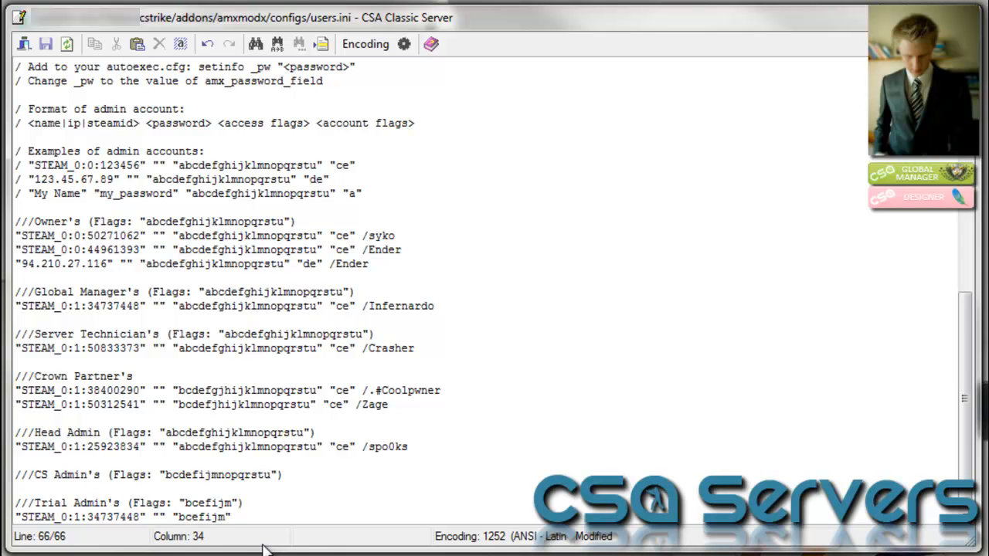
text( W)
Consult the account flag reference and begin the entry's account flags with c
scroll(406, 132, up, 3)
scroll(410, 139, up, 1)
scroll(492, 173, down, 4)
scroll(193, 309, up, 3)
scroll(131, 250, up, 1)
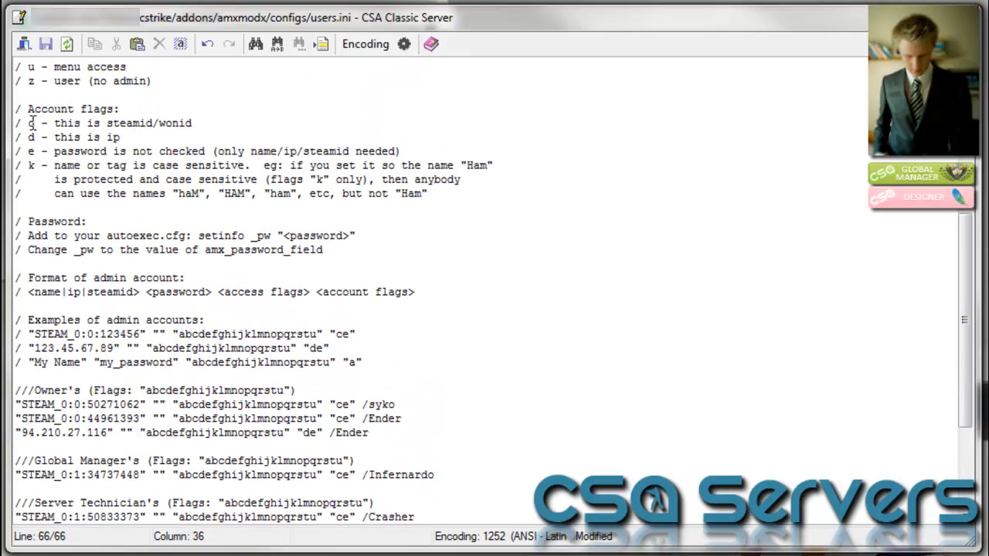
mouse_move(31, 124)
mouse_down()
mouse_move(159, 122)
mouse_move(195, 137)
mouse_move(19, 113)
mouse_up()
scroll(165, 178, down, 4)
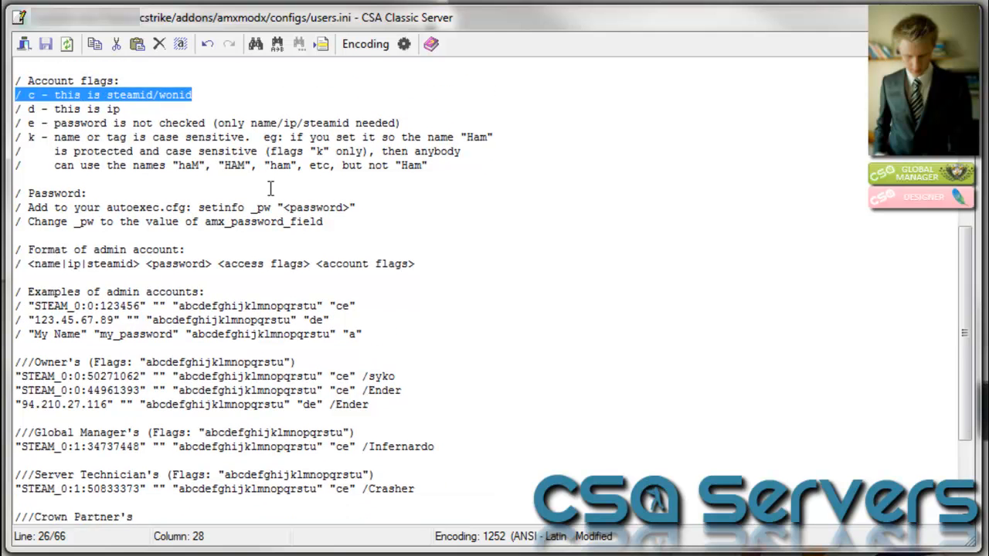
click(292, 516)
text(cefijm" "c)
Finish the account flags as "ce" and append the admin's nickname comment
scroll(252, 388, up, 3)
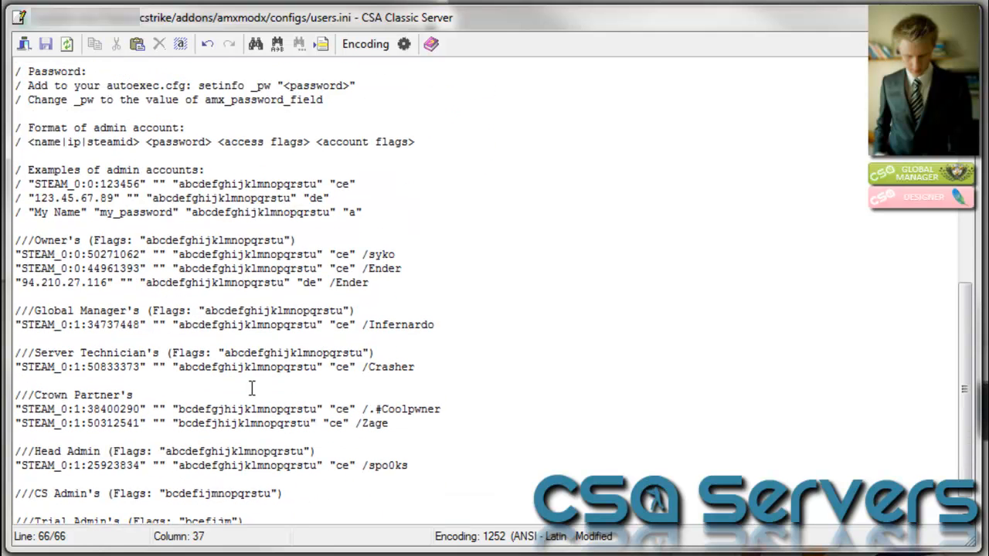
drag(28, 109, 410, 109)
scroll(449, 433, down, 3)
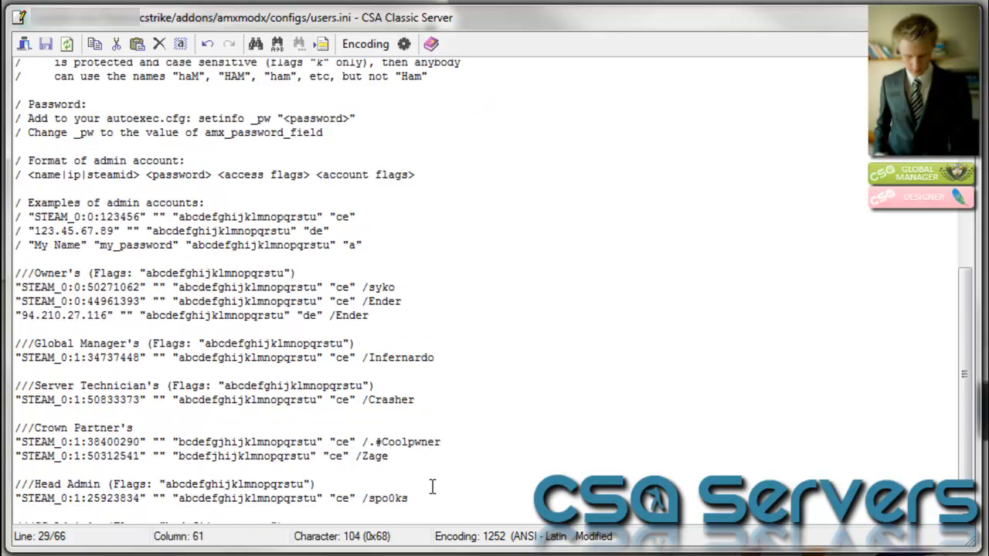
click(155, 517)
click(320, 518)
text(efijm" "ce)
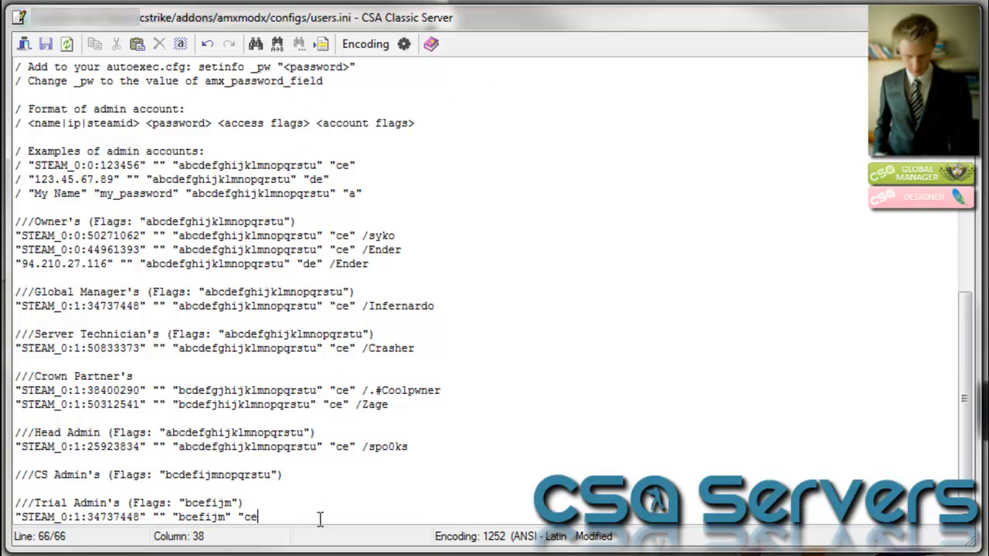
text(")
text( /)
text(Infernardo)
drag(271, 517, 407, 517)
key(Delete)
drag(281, 519, 23, 533)
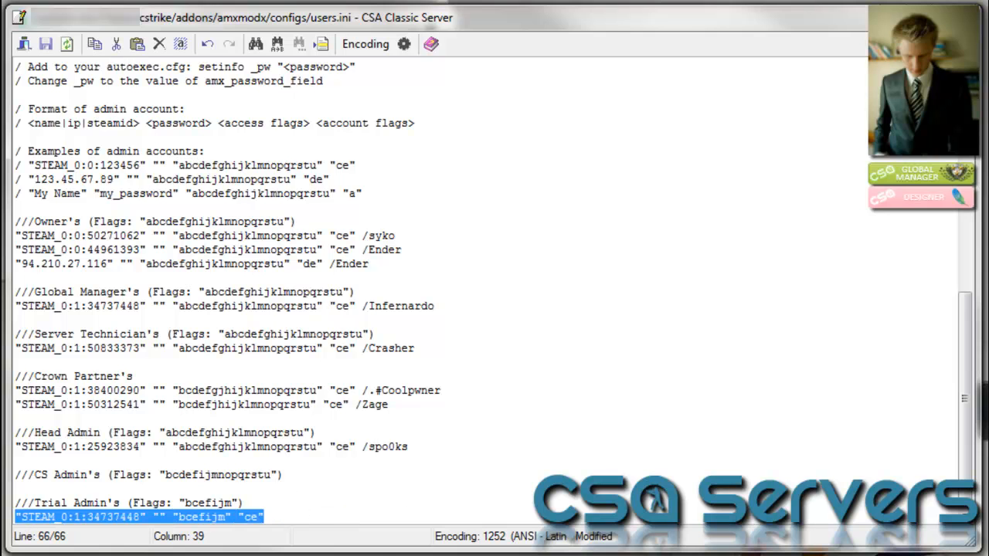
click(340, 522)
key(Return)
key(ctrl+v)
key(Return)
key(ctrl+v)
key(Return)
key(ctrl+v)
key(Return)
key(ctrl+v)
key(Return)
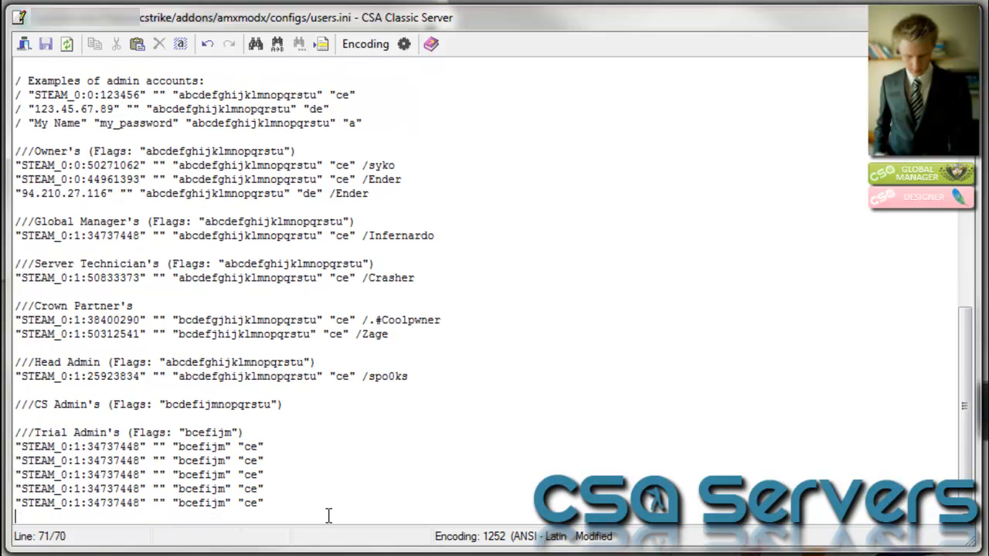
key(ctrl+v)
key(ctrl+v)
key(Return)
key(ctrl+z)
key(ctrl+z)
key(Return)
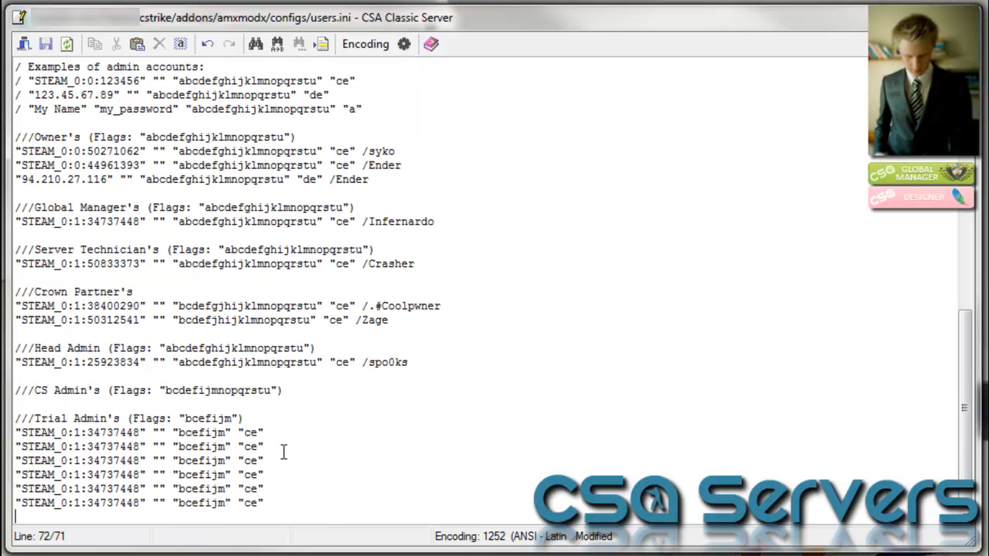
drag(263, 434, 20, 437)
drag(283, 511, 17, 445)
key(BackSpace)
key(BackSpace)
text(/Infernardo)
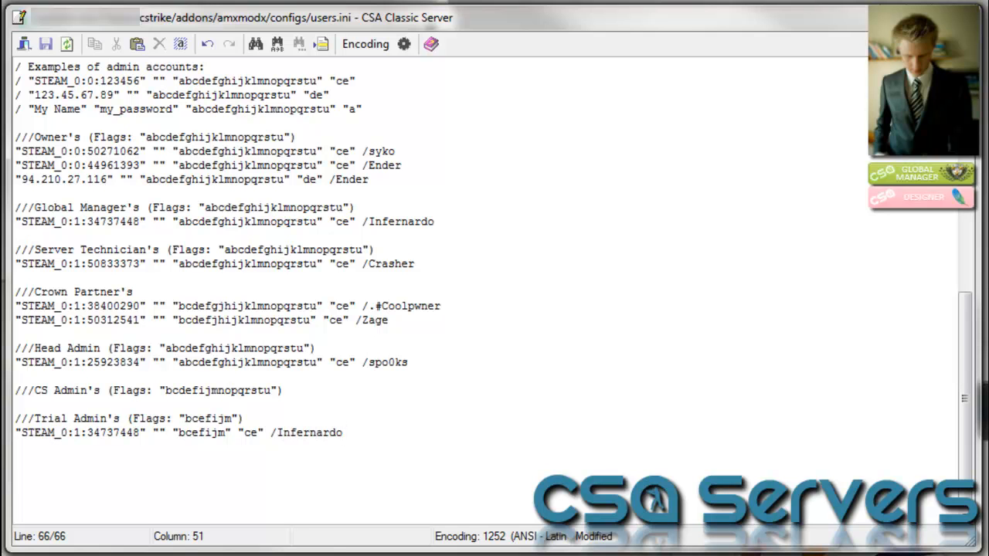
scroll(378, 429, up, 4)
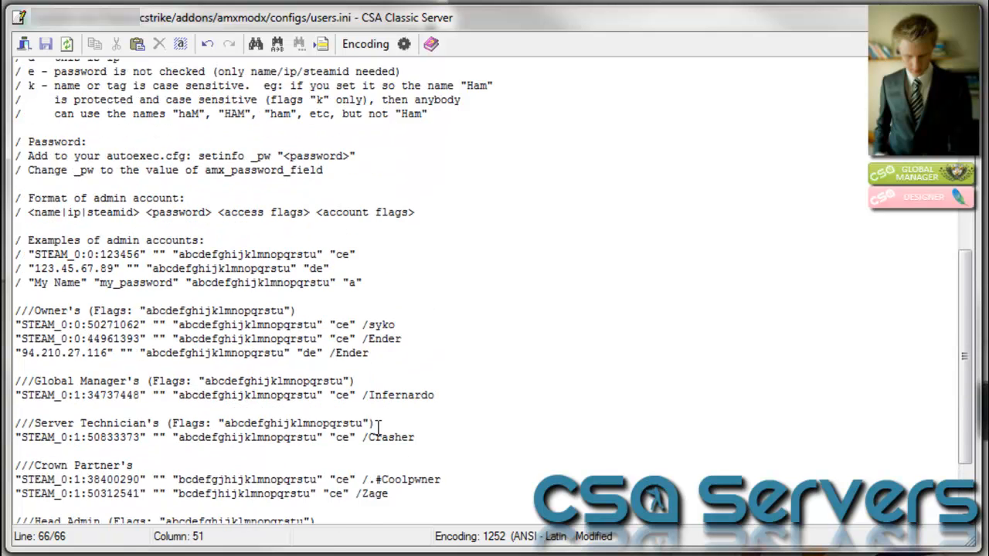
scroll(378, 429, down, 2)
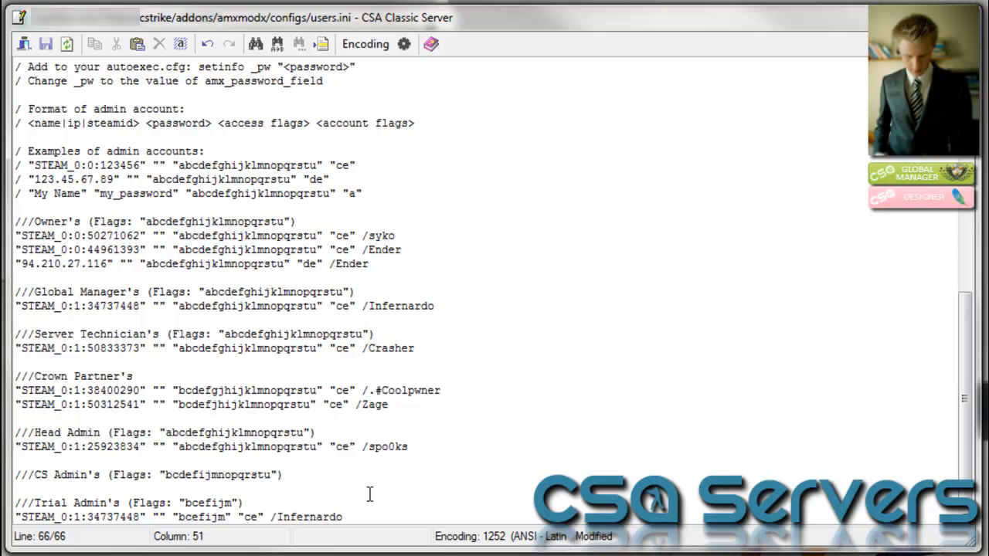
key(ctrl+z)
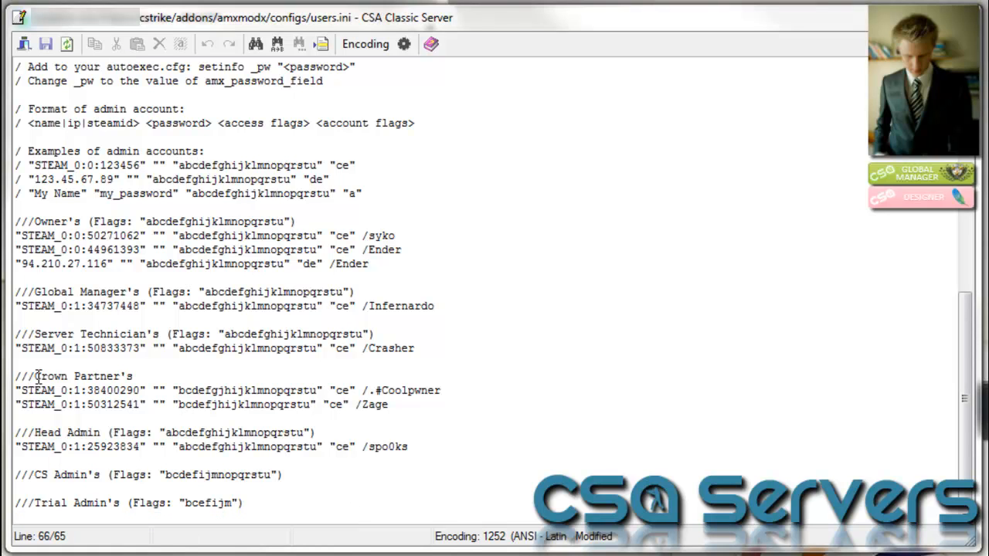
click(26, 268)
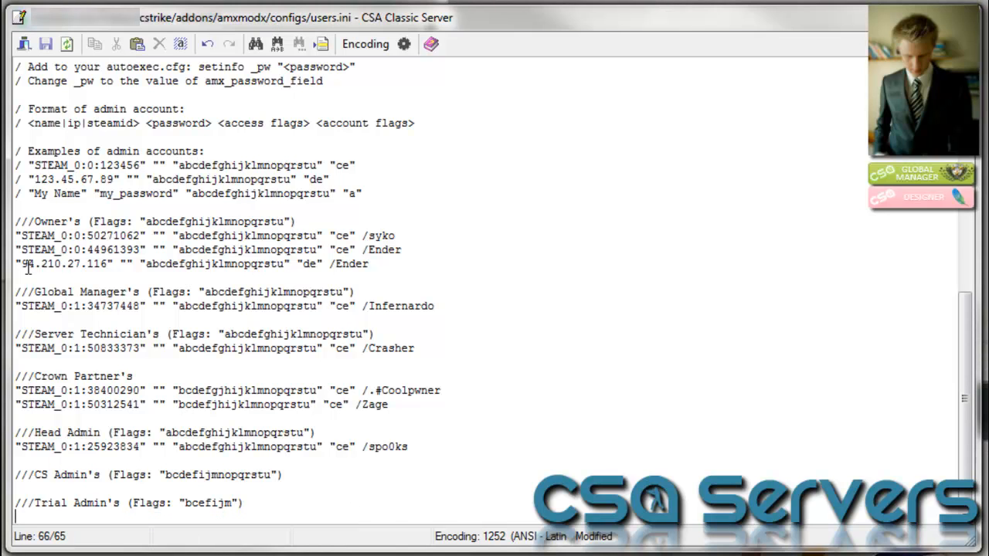
drag(108, 263, 22, 263)
key(ctrl+c)
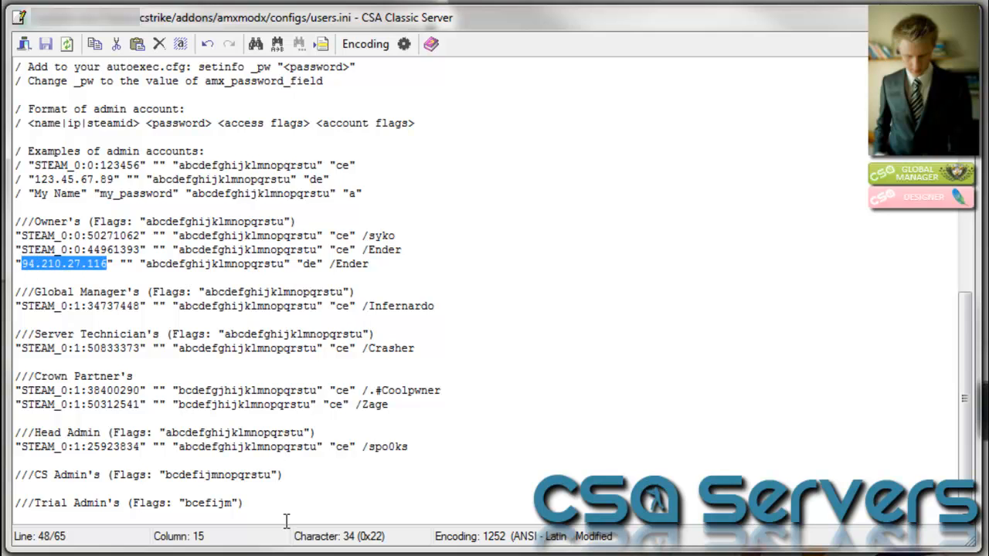
click(246, 521)
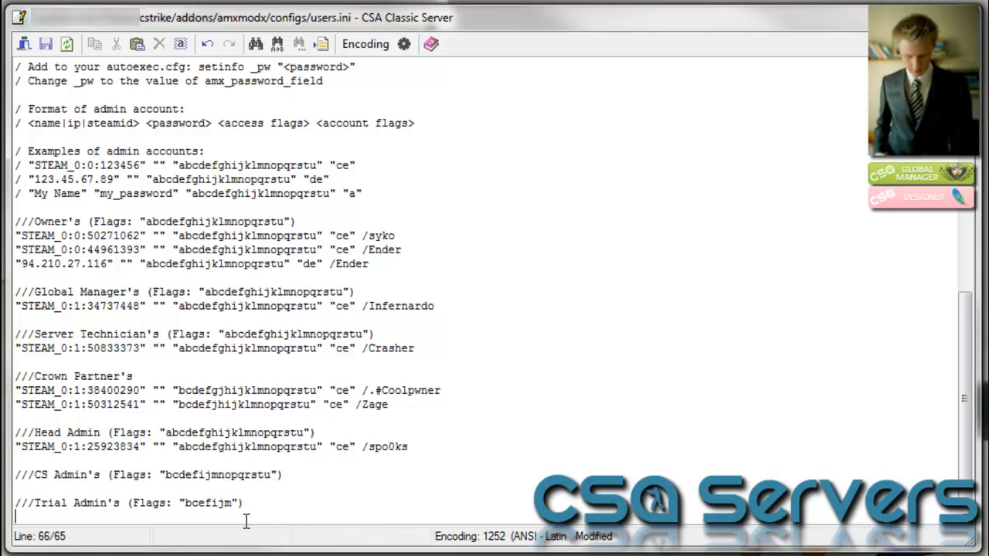
text(")
key(ctrl+v)
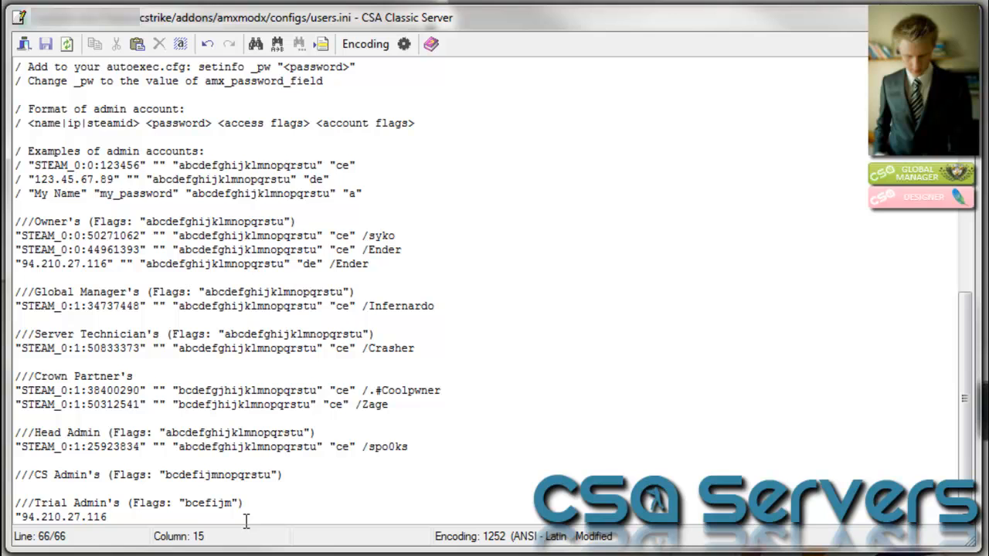
text(" "" ")
Copy the flags bcefijm from the Trial Admin heading into the new entry
drag(185, 503, 226, 503)
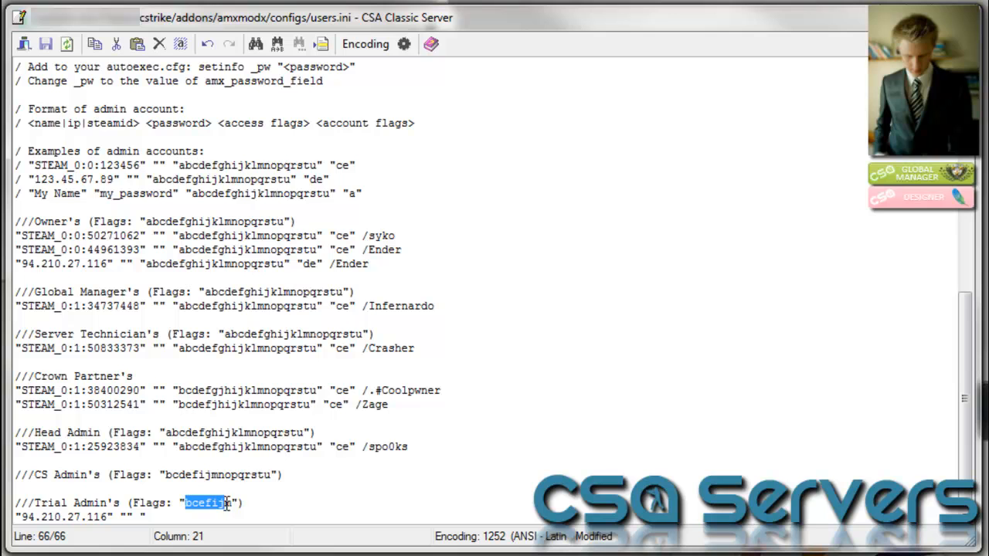
key(ctrl+c)
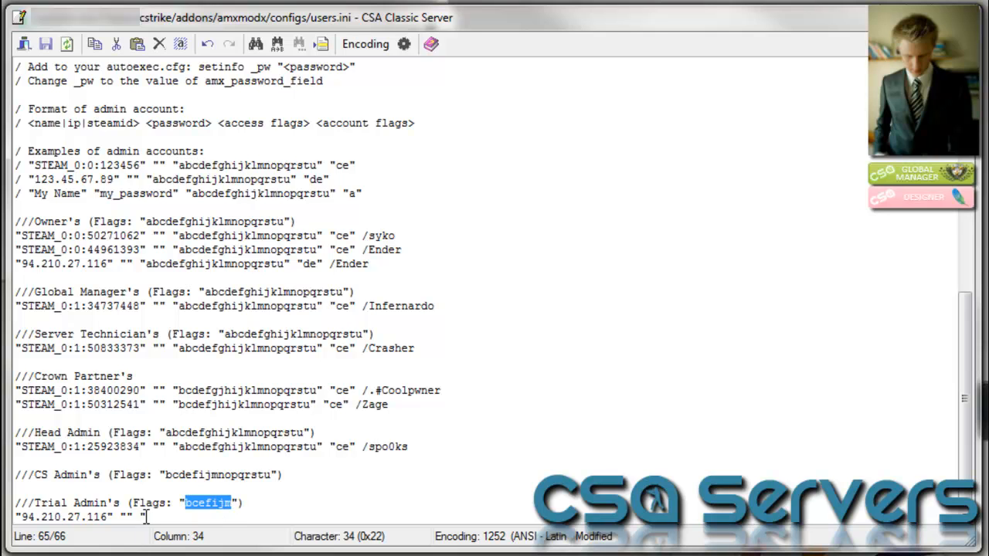
key(Down)
key(ctrl+v)
text(" ")
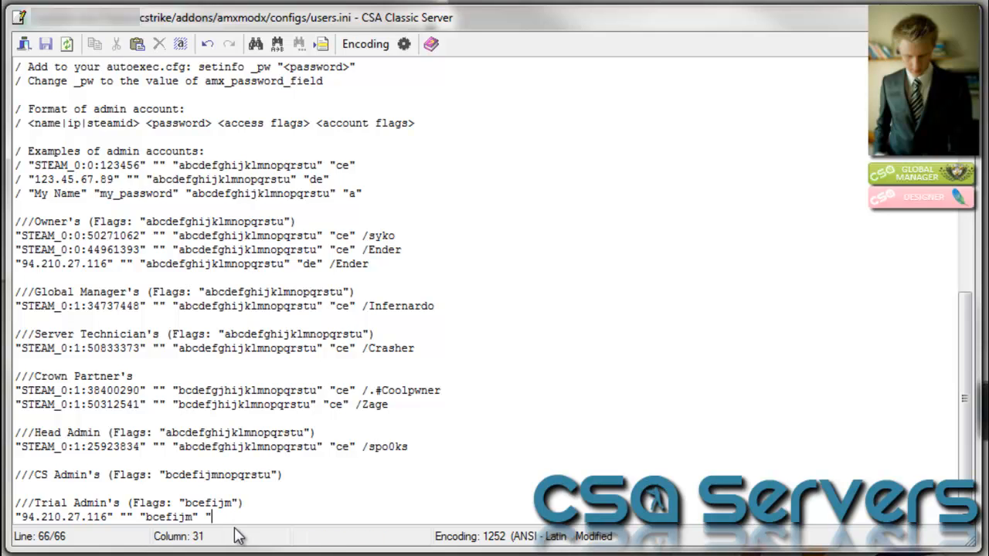
scroll(247, 101, up, 7)
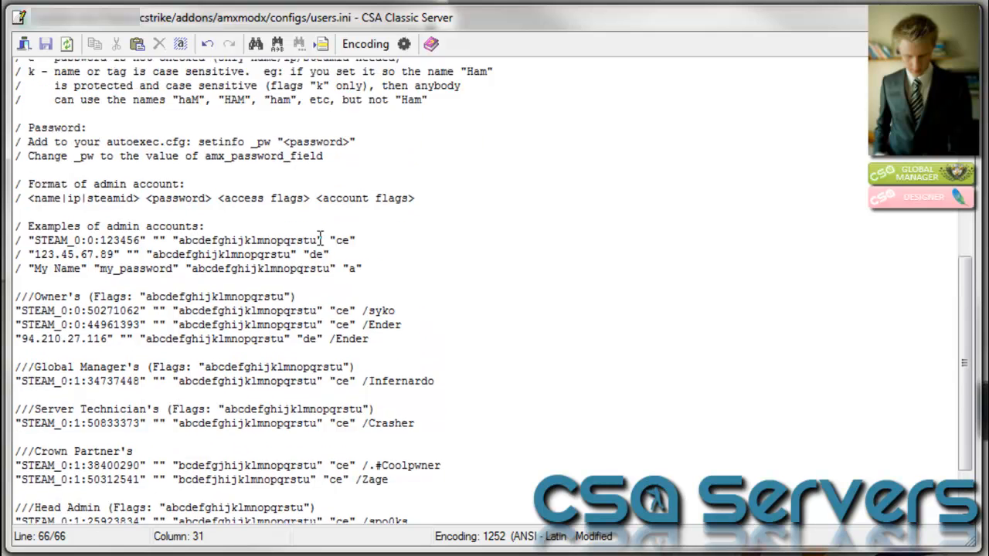
Review account flags c, d (IP) and e in the reference, then return to the Trial Admin line's end
drag(160, 256, 28, 250)
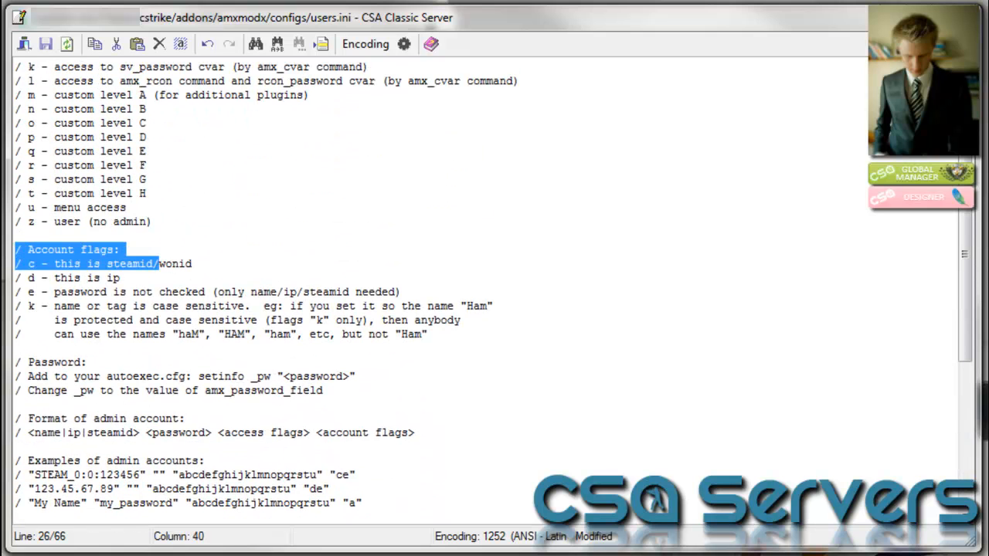
scroll(244, 503, down, 7)
drag(108, 516, 17, 518)
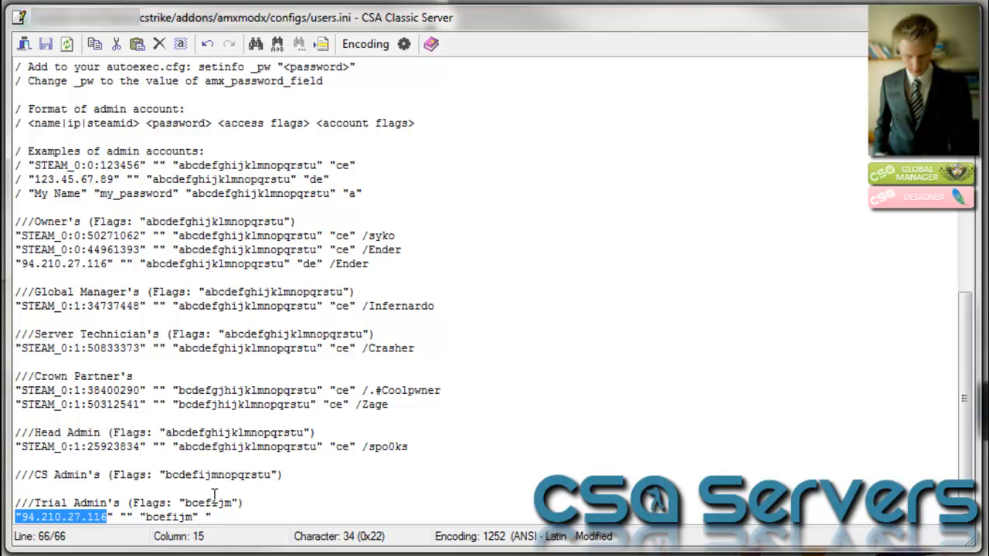
scroll(133, 381, up, 8)
scroll(133, 381, down, 1)
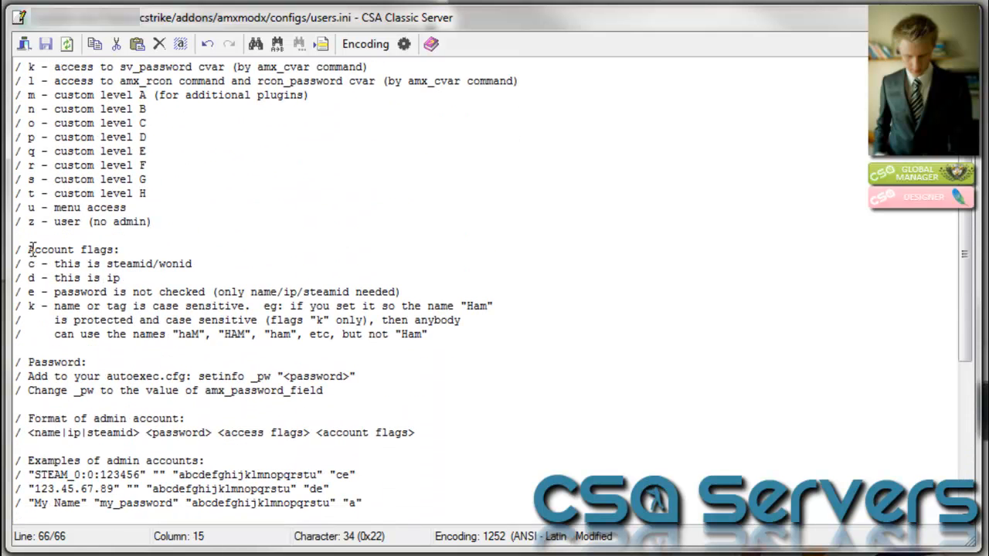
drag(28, 263, 202, 264)
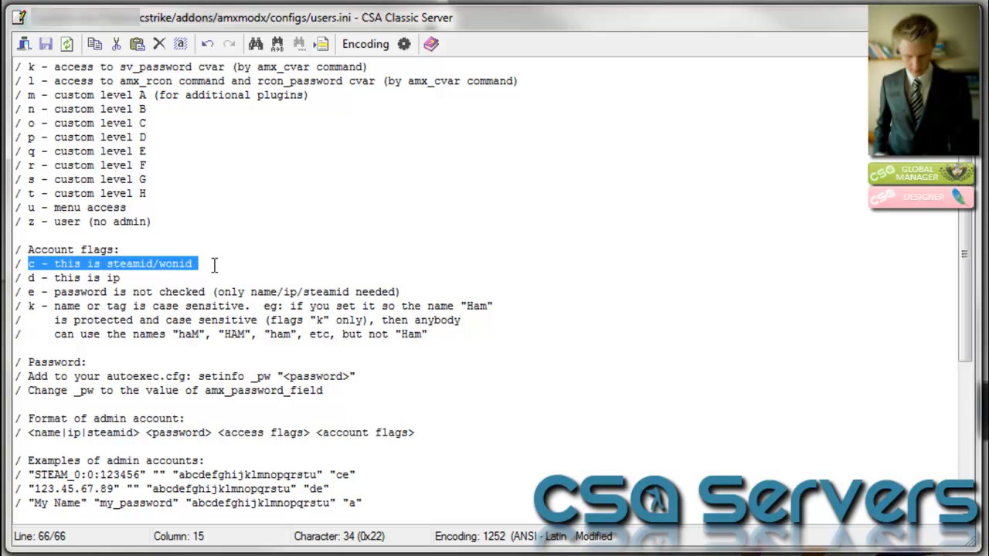
click(28, 278)
drag(29, 277, 128, 278)
click(28, 277)
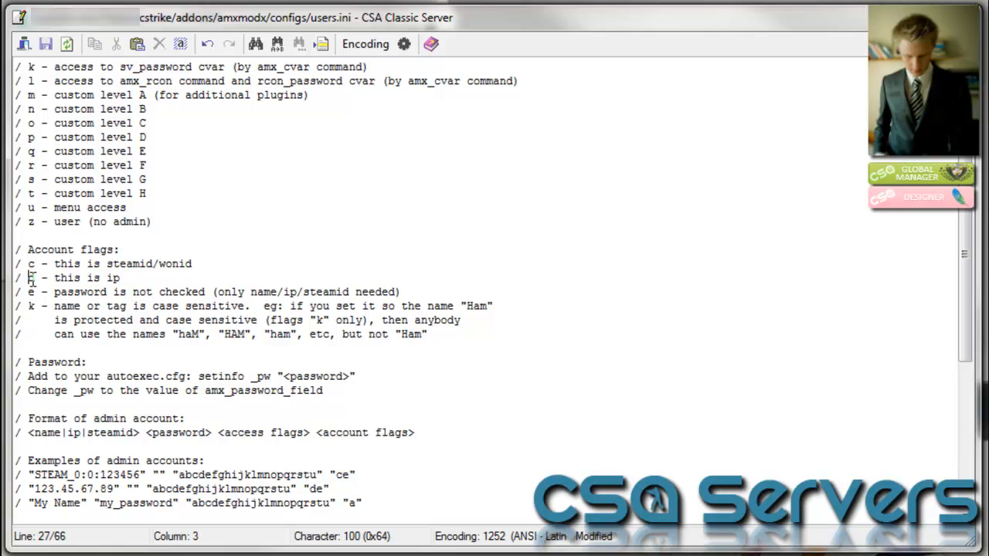
drag(29, 293, 224, 295)
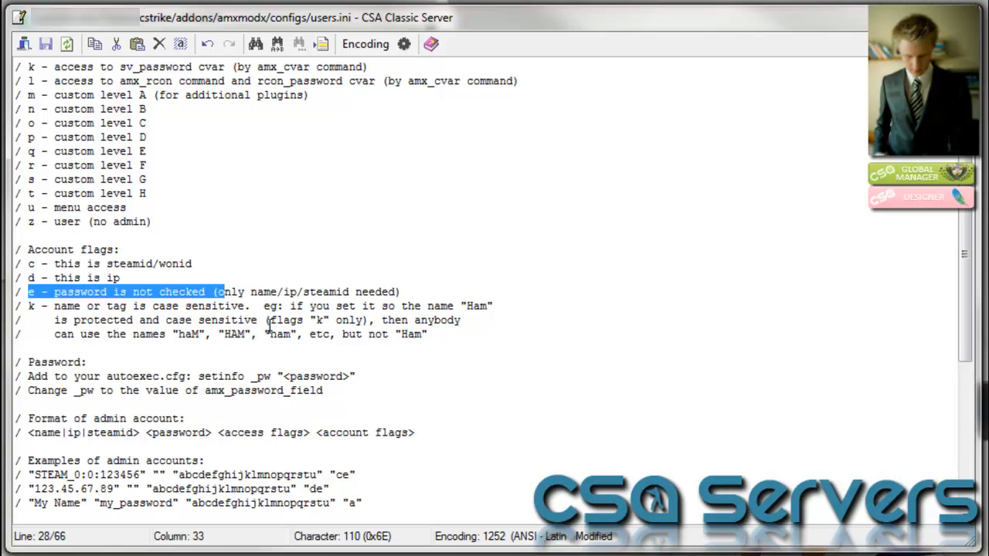
scroll(270, 267, down, 2)
scroll(271, 266, down, 6)
click(265, 516)
Append account flags "de" and the admin's nickname comment, then delete and restore the line via undo
text("de" /I)
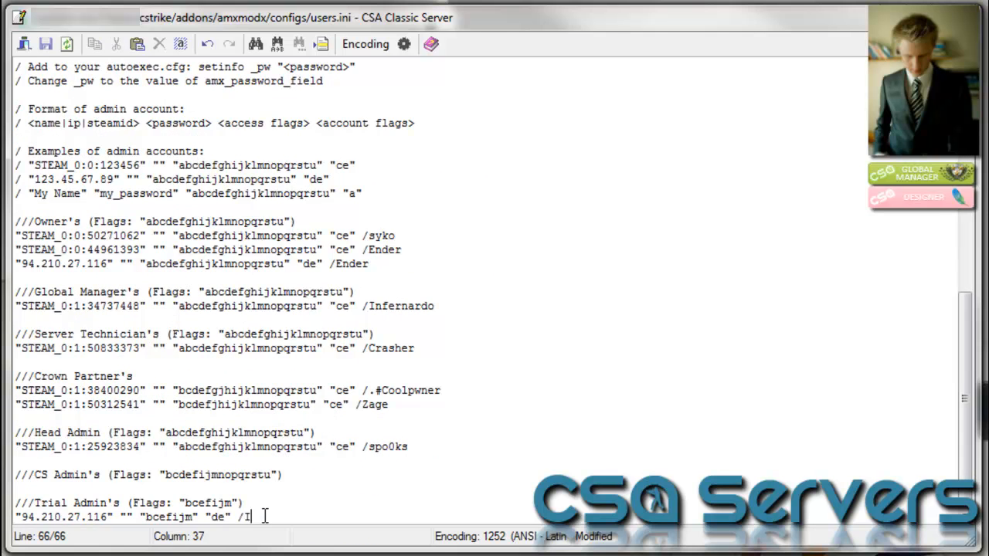
text(nfernardo)
key(shift+Home)
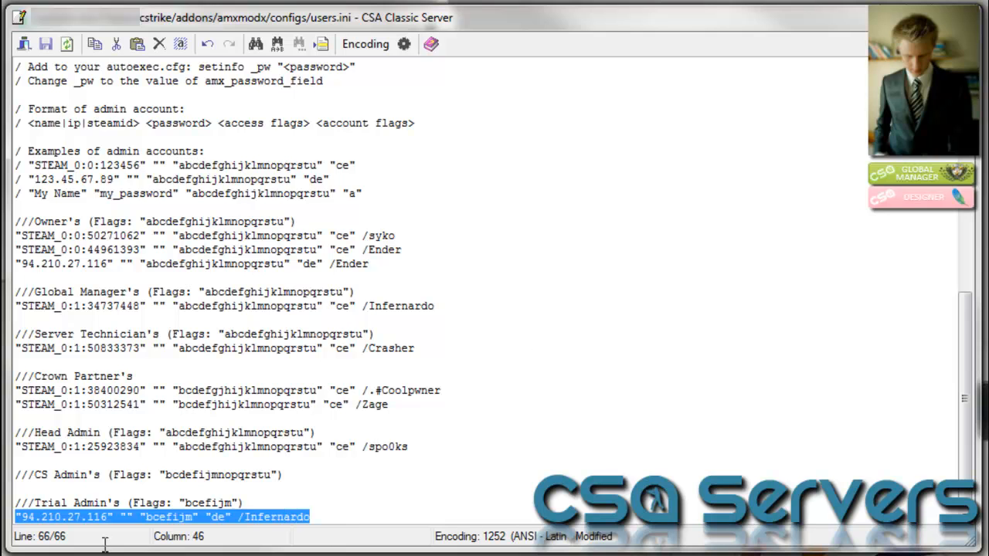
key(BackSpace)
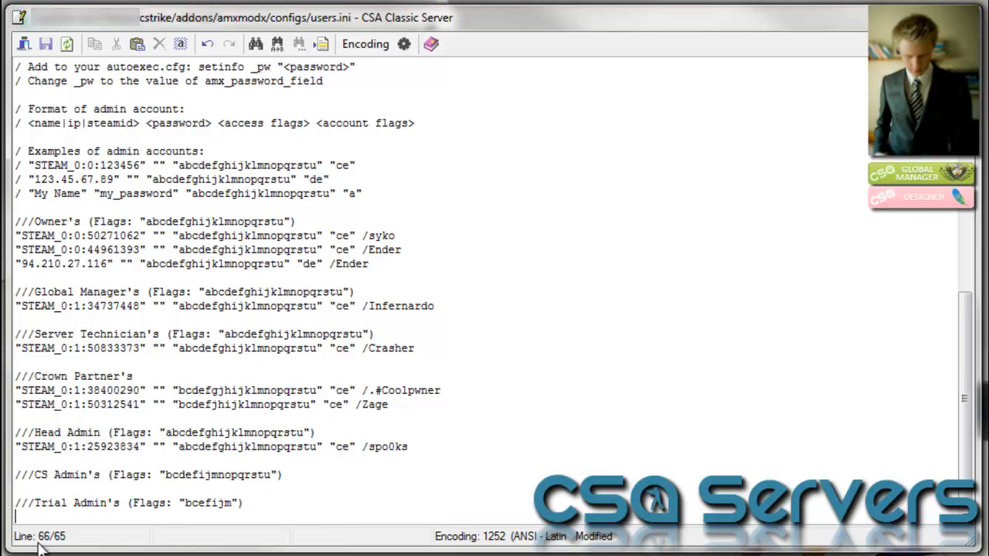
key(ctrl+z)
click(21, 517)
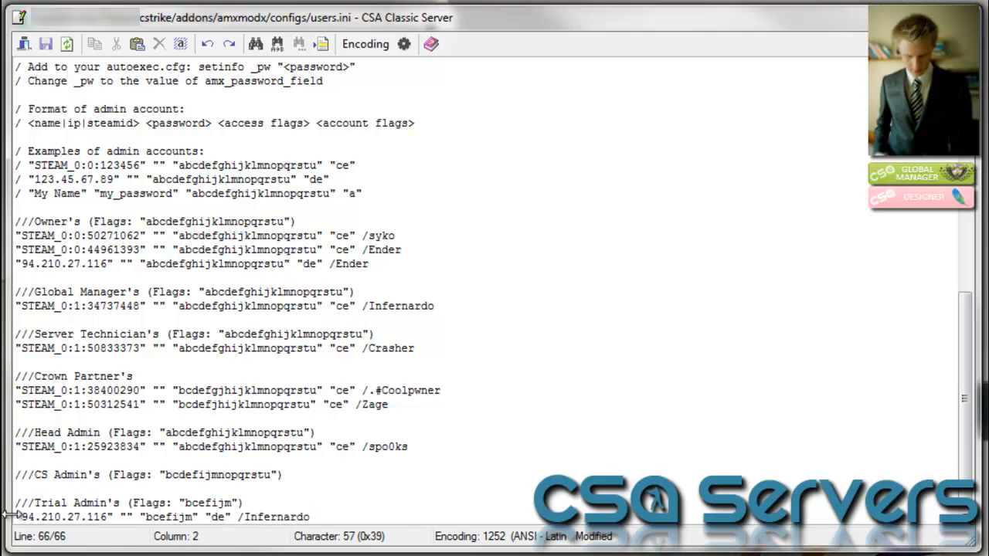
Comment out the Trial Admin line and append '(suspended until: 20/01/2013)' to its end
key(Home)
text(/)
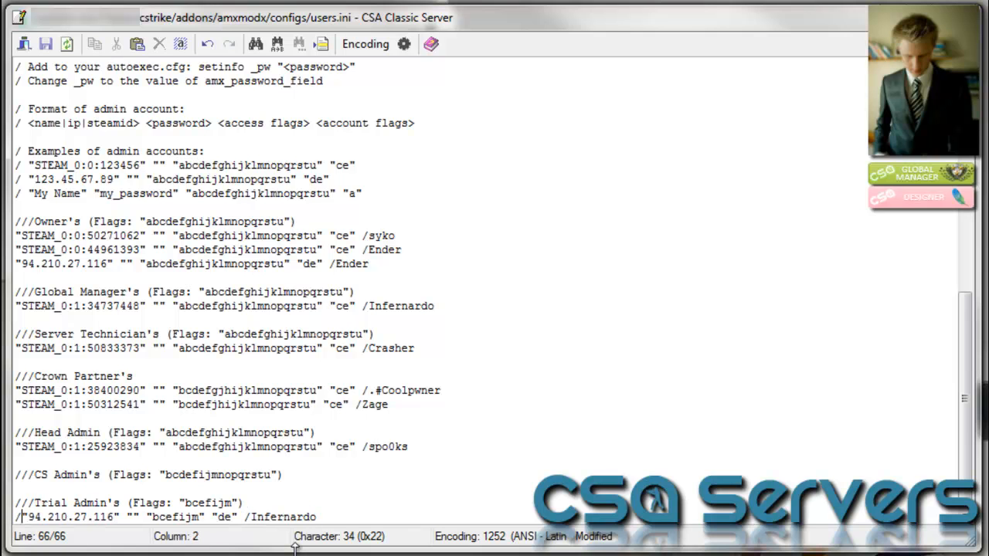
click(328, 517)
text((s)
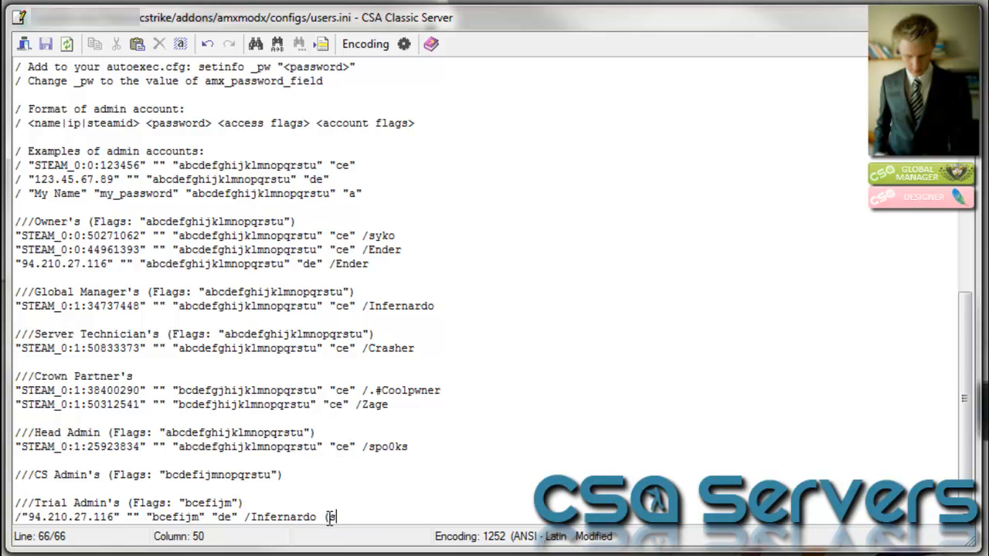
text(uspended until: )
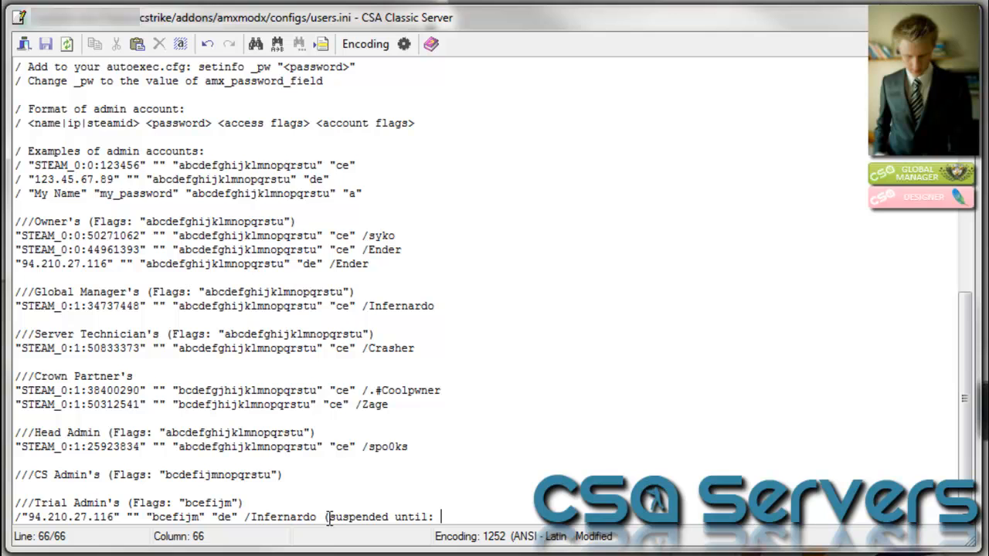
text(20/01/2013))
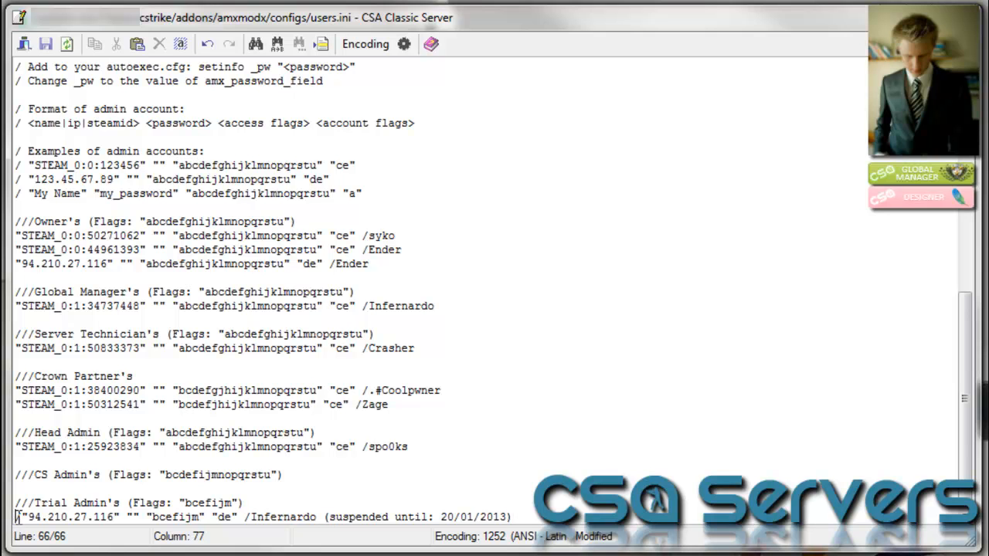
Delete the leading / so the Trial Admin line is active again
drag(16, 517, 24, 517)
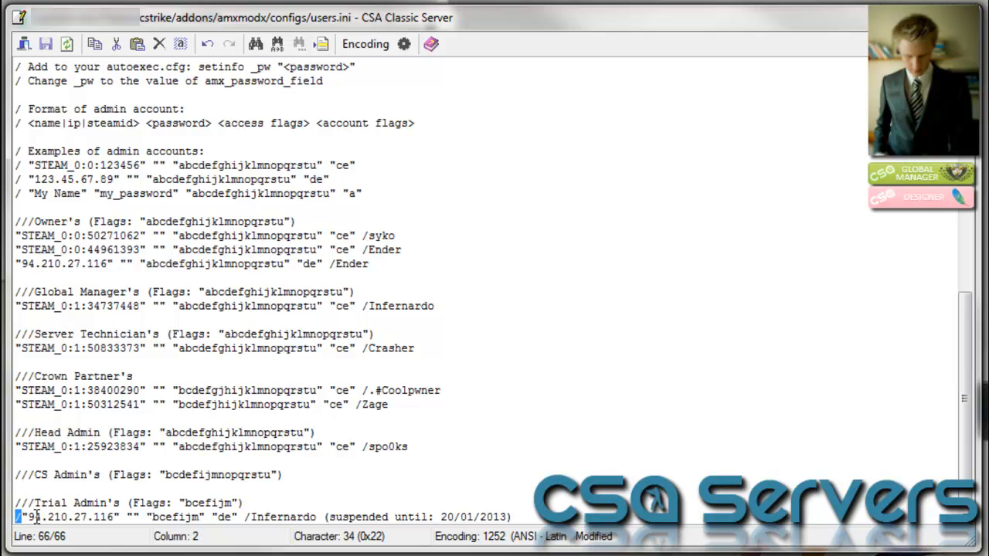
click(361, 507)
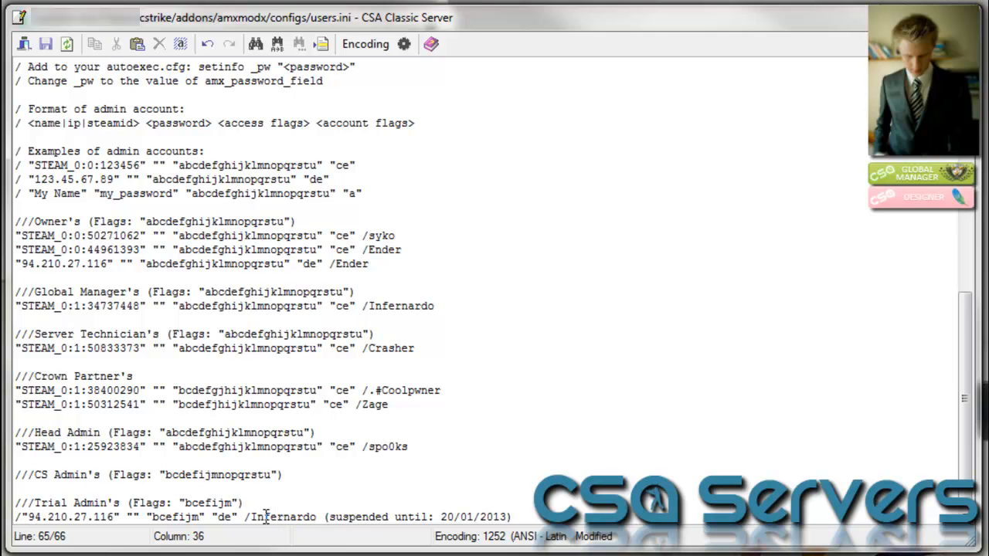
drag(249, 517, 515, 511)
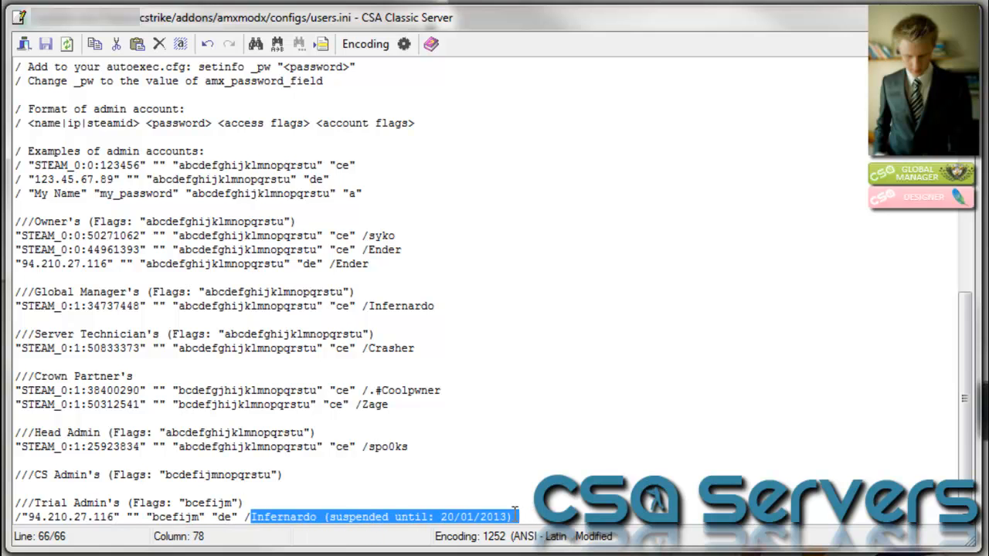
click(323, 517)
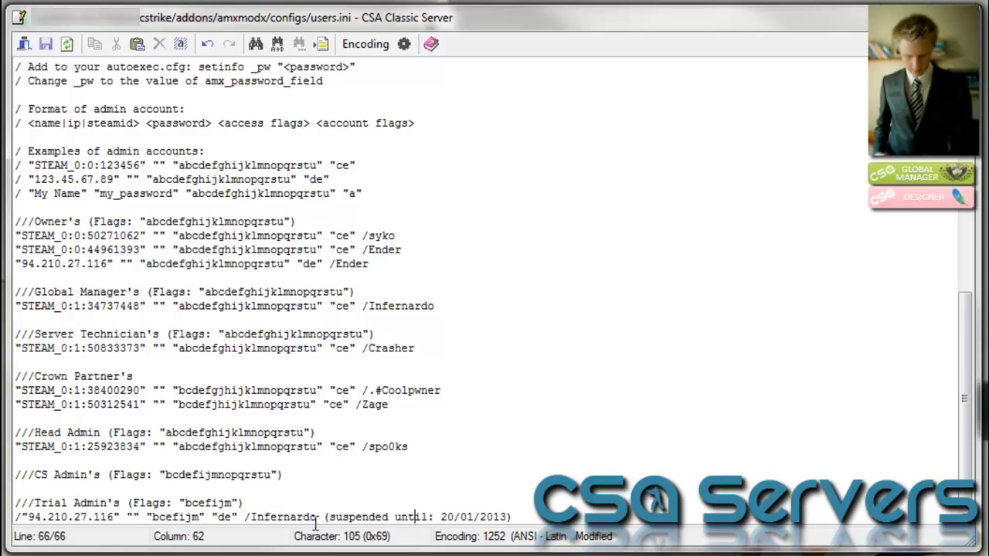
drag(323, 517, 513, 518)
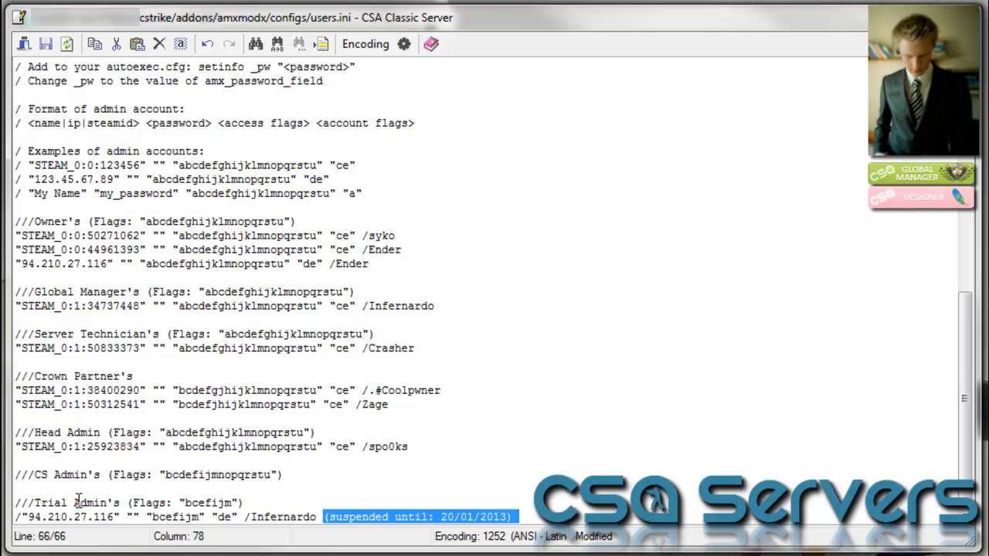
click(21, 517)
key(BackSpace)
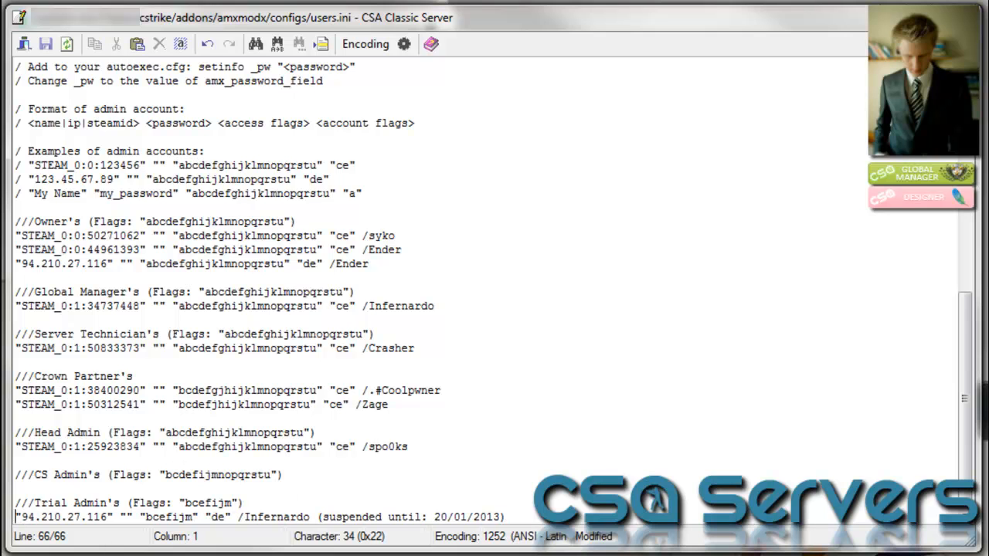
click(531, 517)
drag(531, 517, 315, 517)
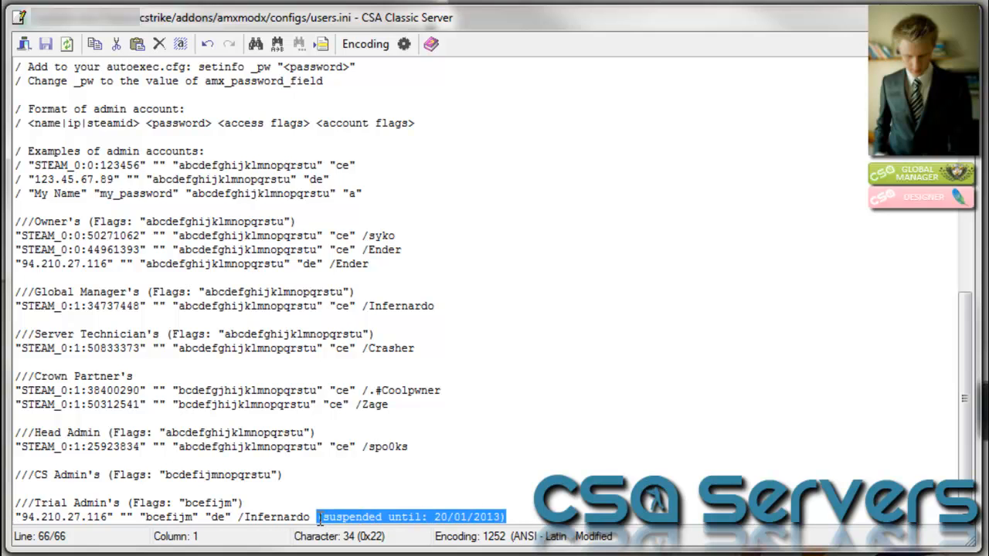
Delete the '(suspended until: 20/01/2013)' note, save users.ini to the server, and close the editor
key(BackSpace)
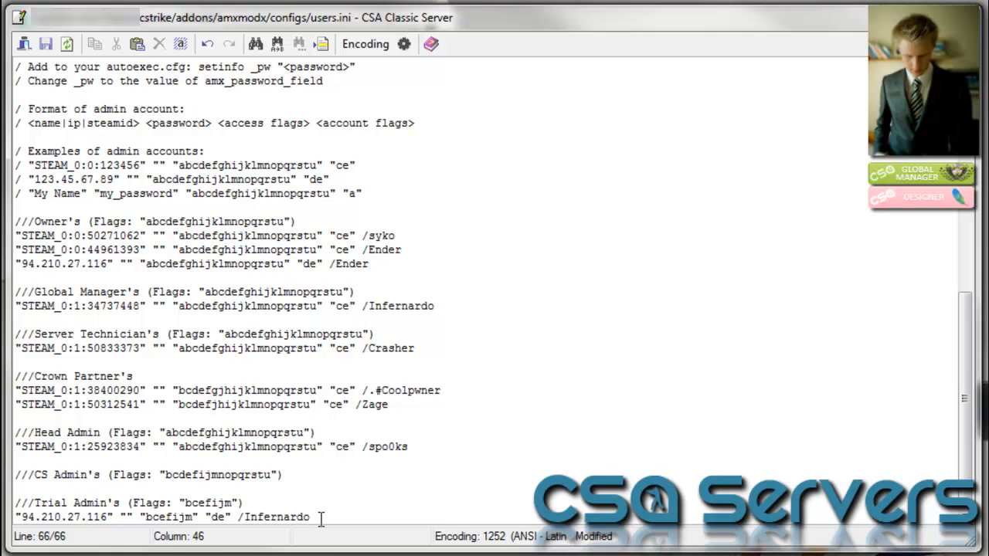
drag(313, 517, 3, 518)
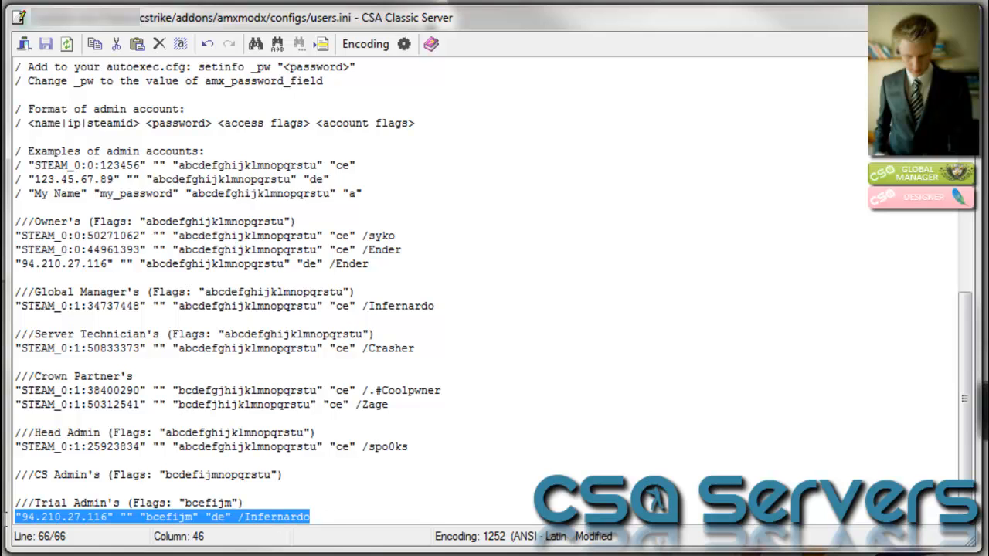
click(53, 48)
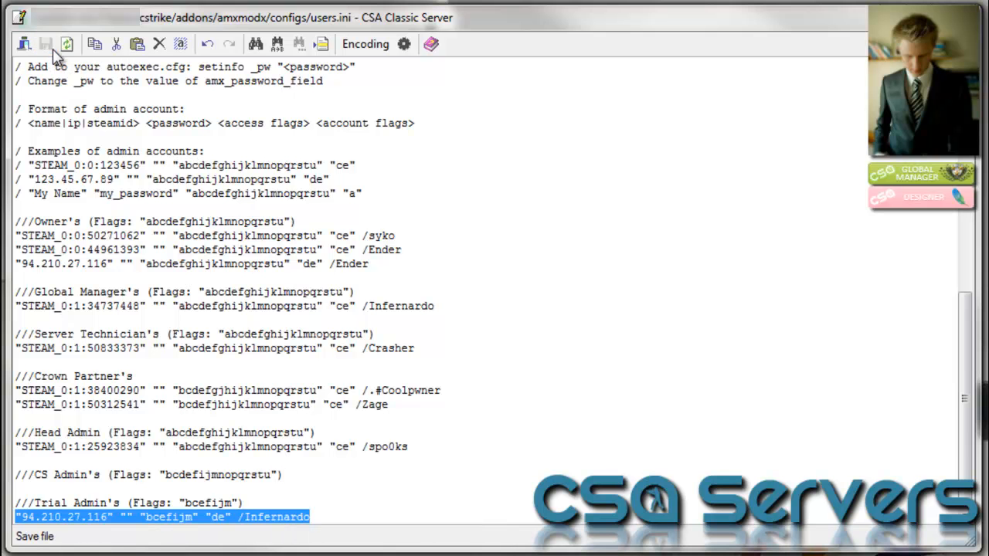
click(24, 44)
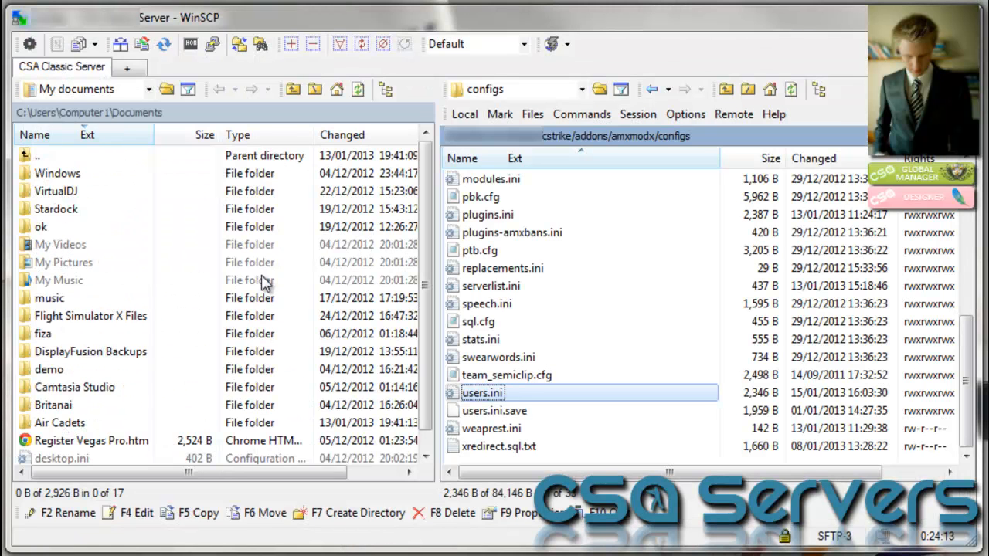